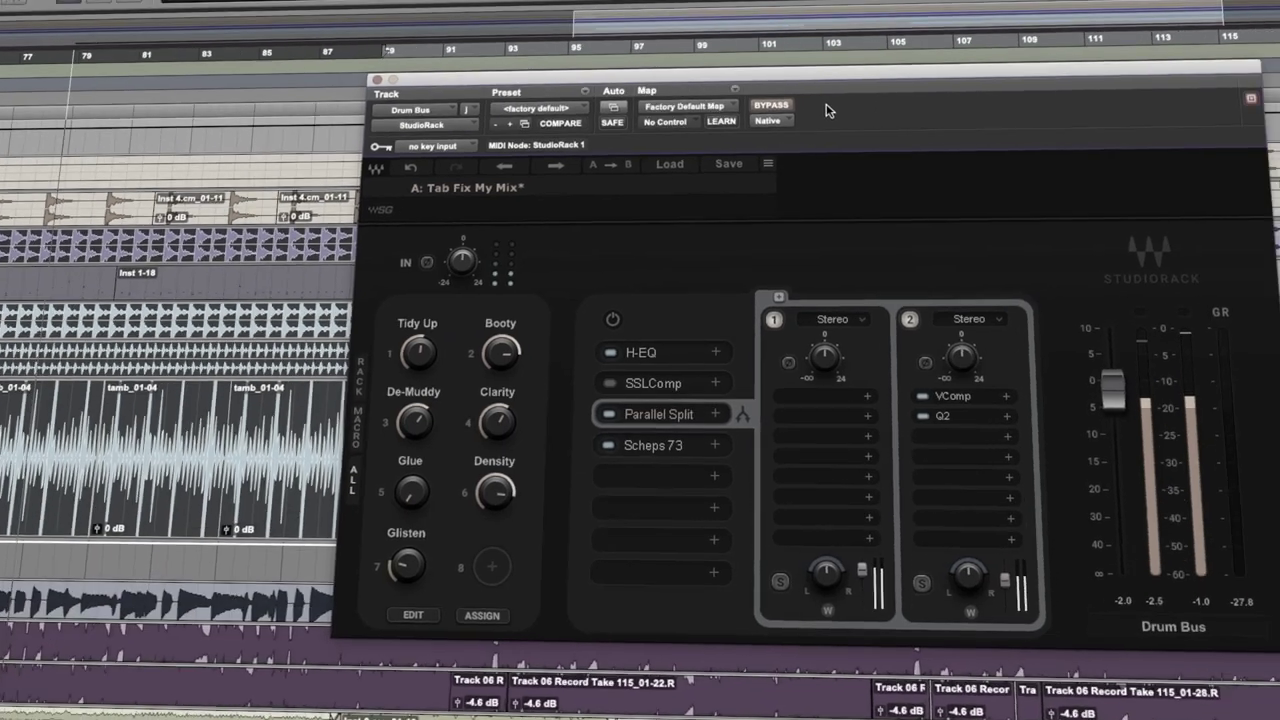
# Solo the selected drum tracks together with their drum bus
pyautogui.click(1022, 100)
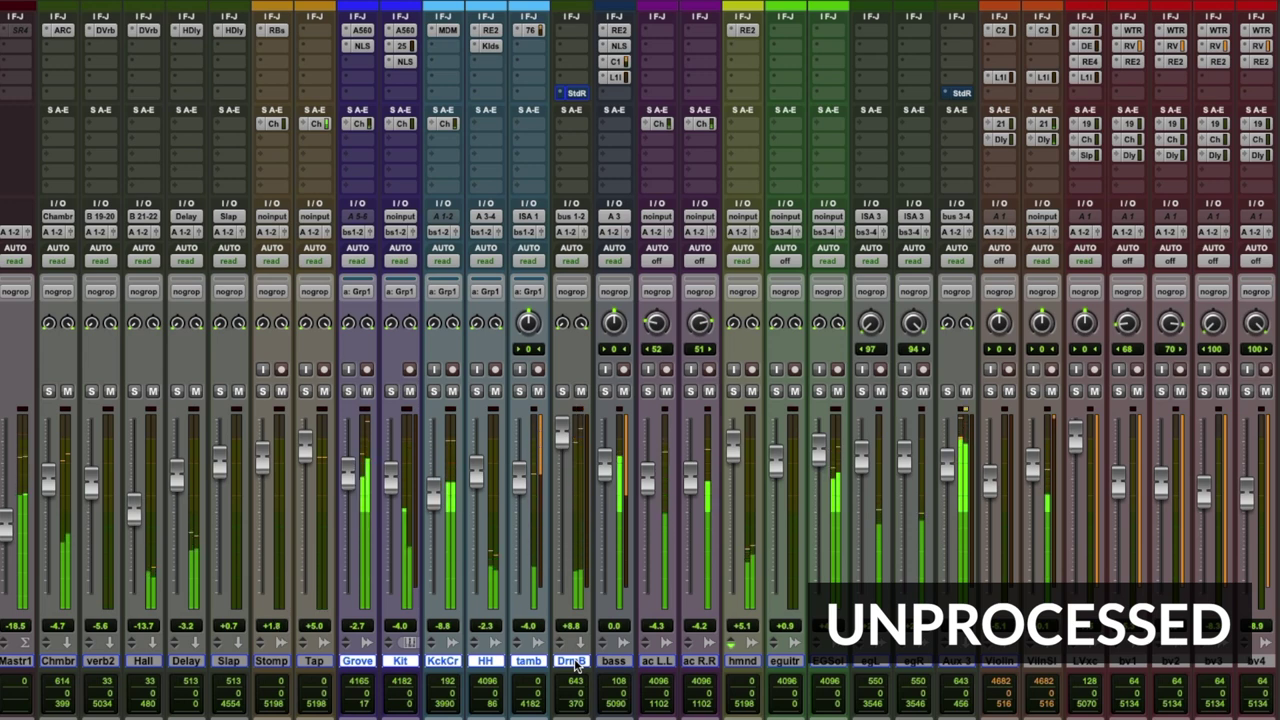
pyautogui.hotkey('shift', 's')
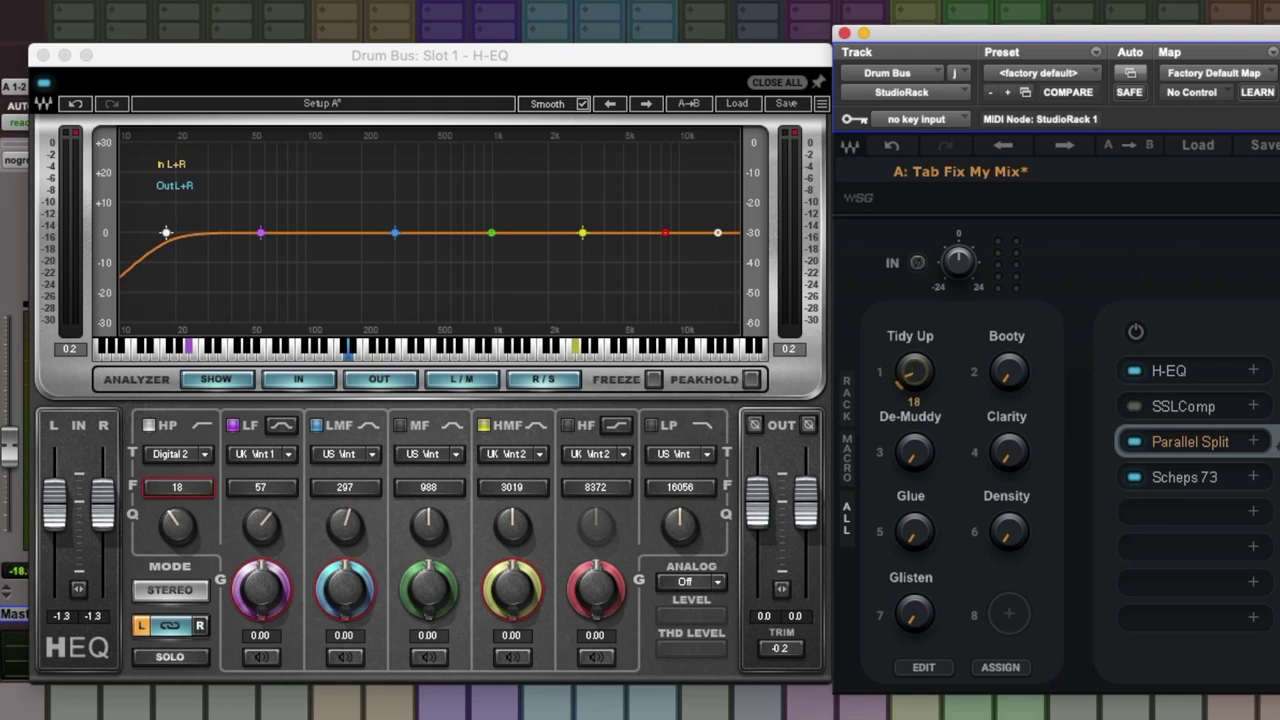
# Try the Tidy Up, Booty, De-Muddy and Clarity macros to see which H-EQ bands they control
pyautogui.moveTo(166, 232); pyautogui.dragTo(179, 232)
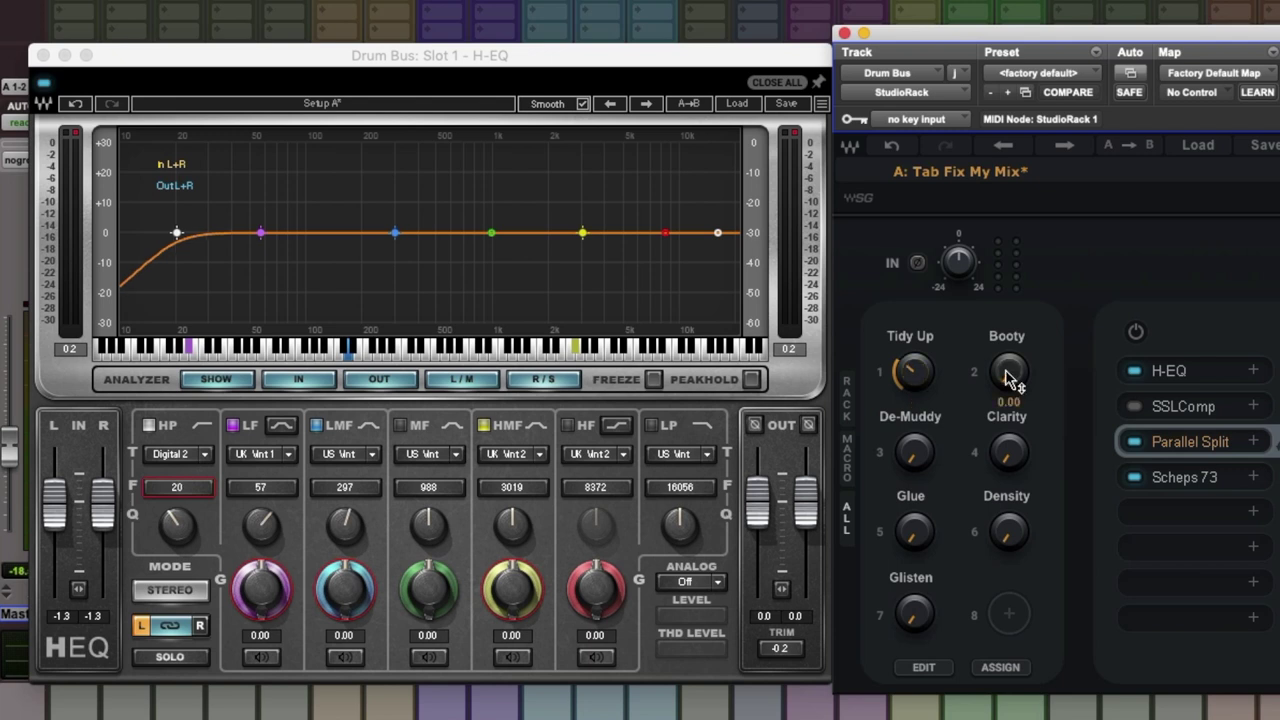
pyautogui.moveTo(1008, 368)
pyautogui.mouseDown()
pyautogui.moveTo(1008, 345)
pyautogui.moveTo(1008, 368)
pyautogui.mouseUp()
pyautogui.moveTo(912, 452); pyautogui.dragTo(912, 480)
pyautogui.moveTo(1008, 452)
pyautogui.moveTo(1008, 452); pyautogui.dragTo(1008, 437)
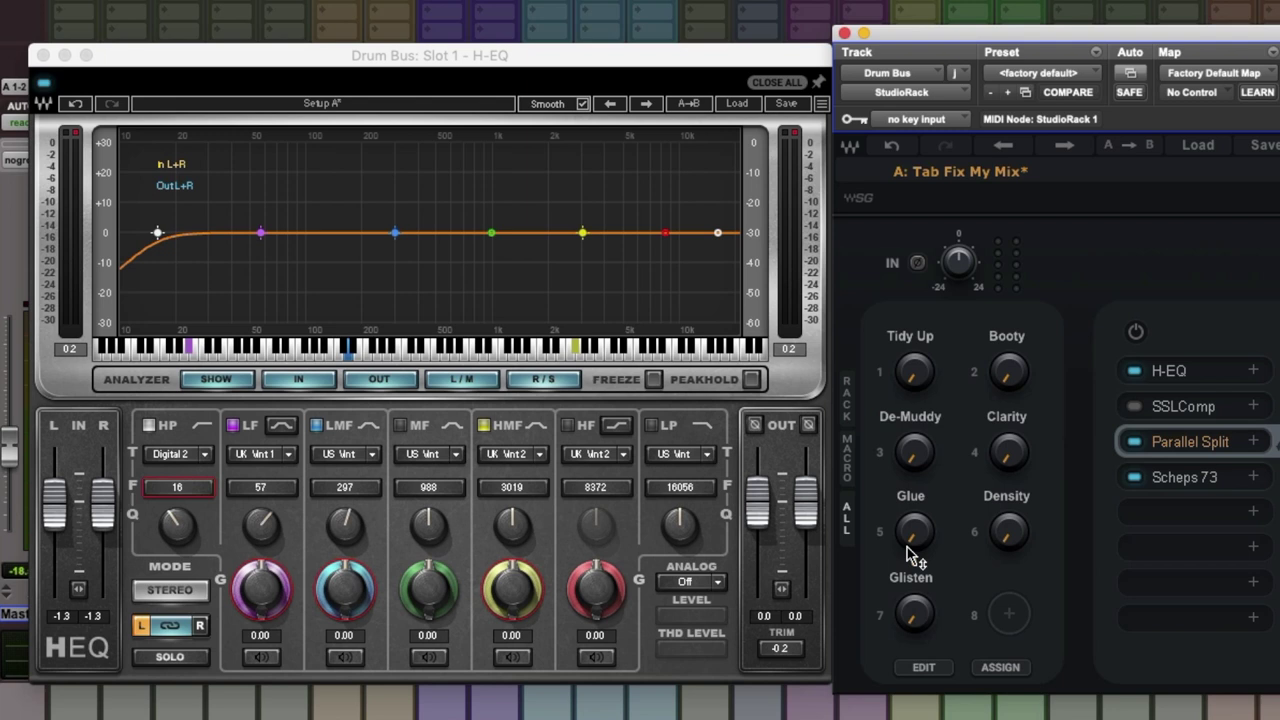
# Try the Glue, Density and Glisten macros to see how they drive SSLComp, the parallel split and Scheps 73
pyautogui.moveTo(912, 538)
pyautogui.mouseDown()
pyautogui.moveTo(912, 510)
pyautogui.moveTo(907, 535)
pyautogui.mouseUp()
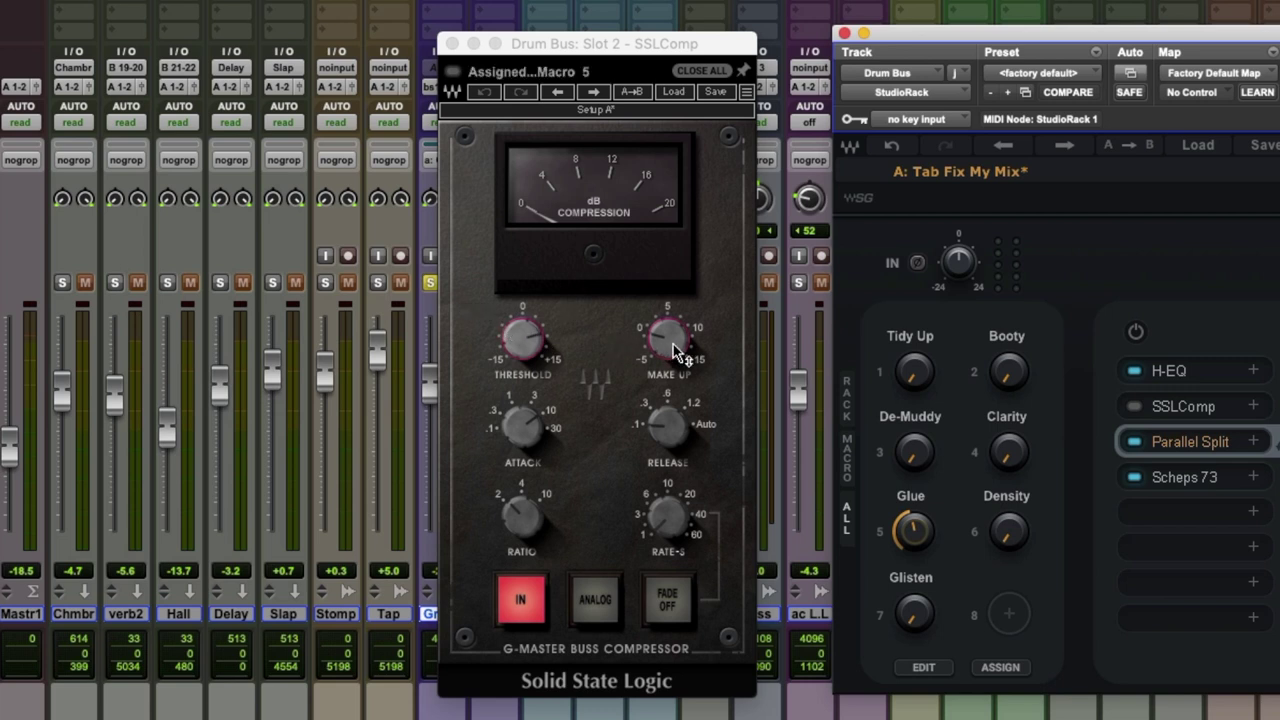
pyautogui.moveTo(673, 344)
pyautogui.moveTo(1010, 540)
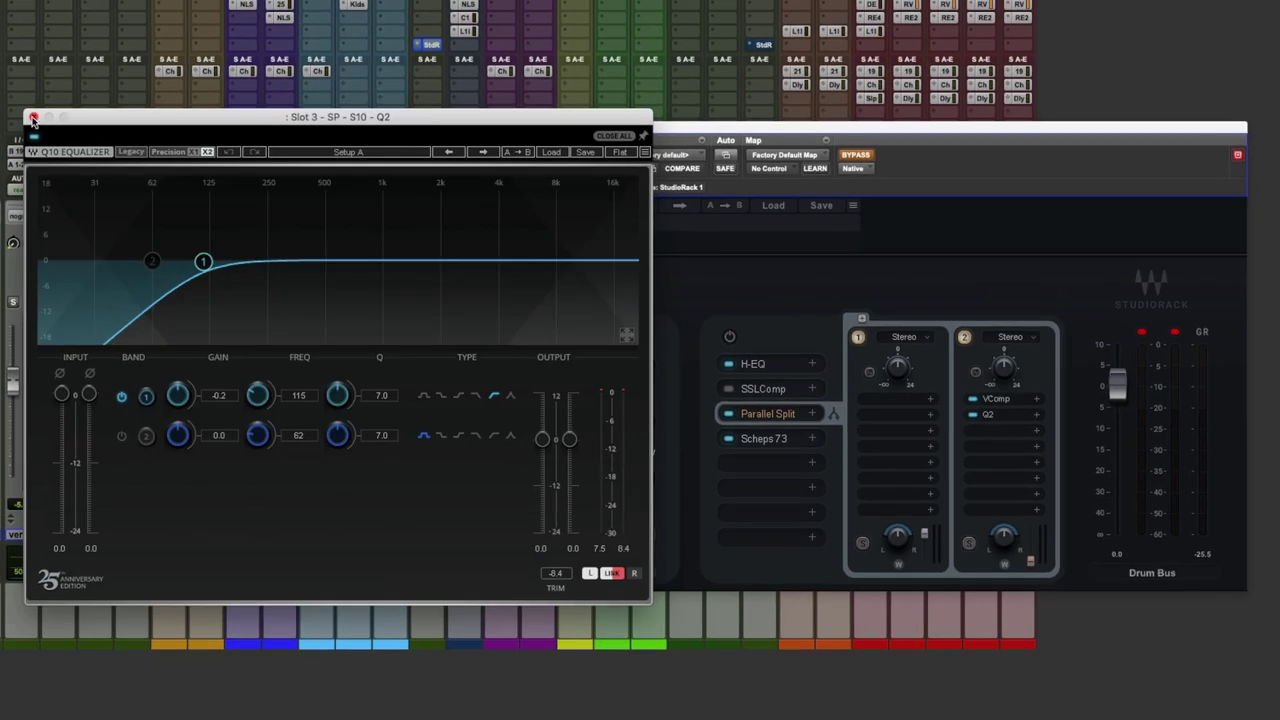
pyautogui.click(33, 118)
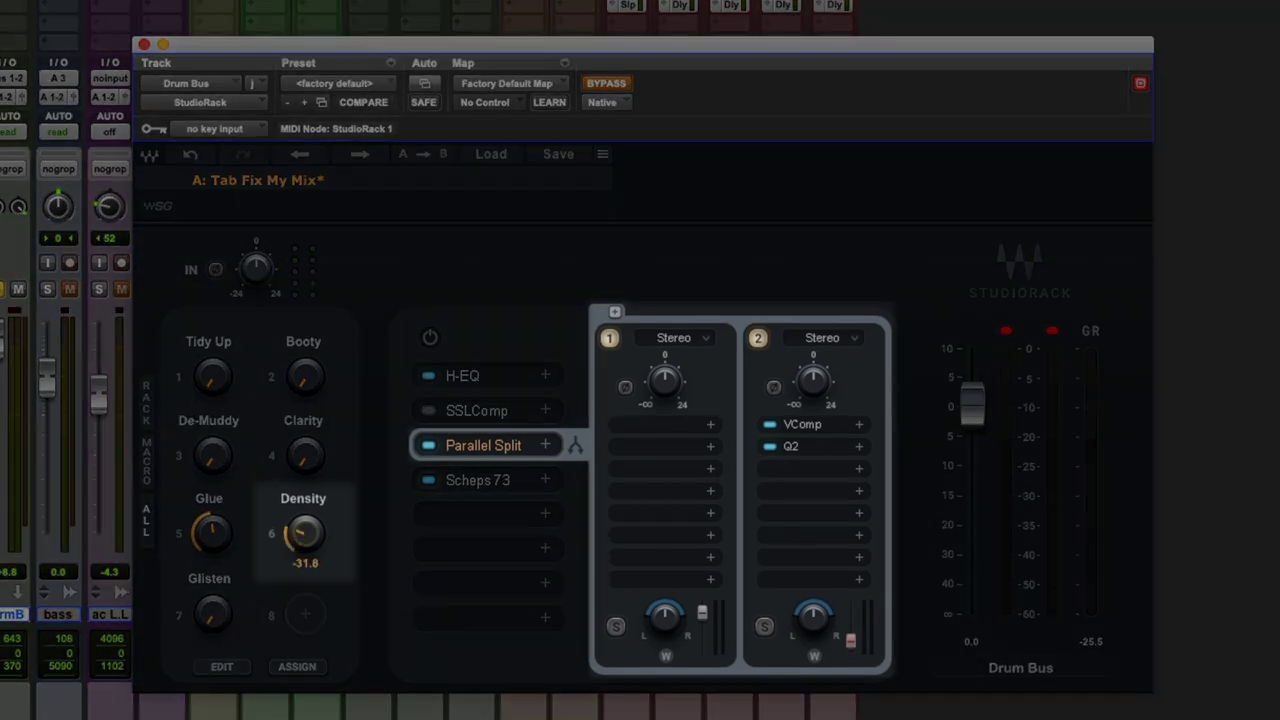
pyautogui.moveTo(305, 533)
pyautogui.mouseDown()
pyautogui.moveTo(305, 550)
pyautogui.moveTo(305, 533)
pyautogui.mouseUp()
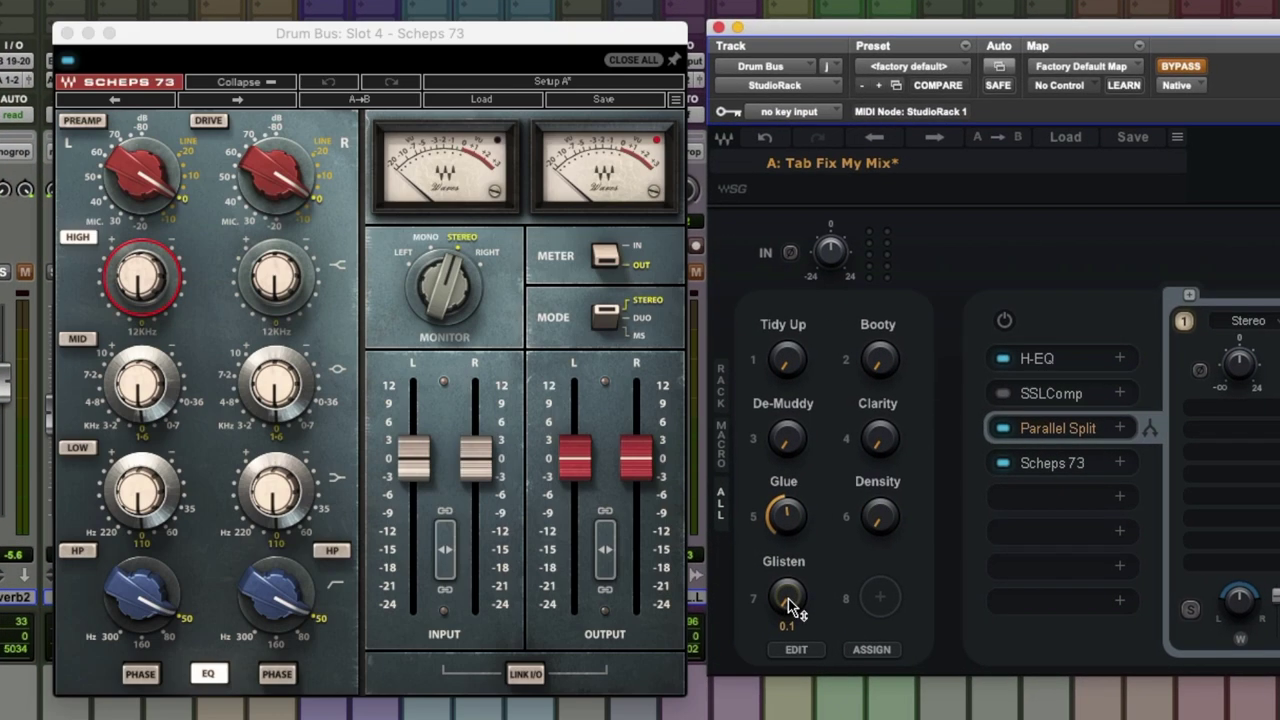
pyautogui.moveTo(790, 607); pyautogui.dragTo(790, 580)
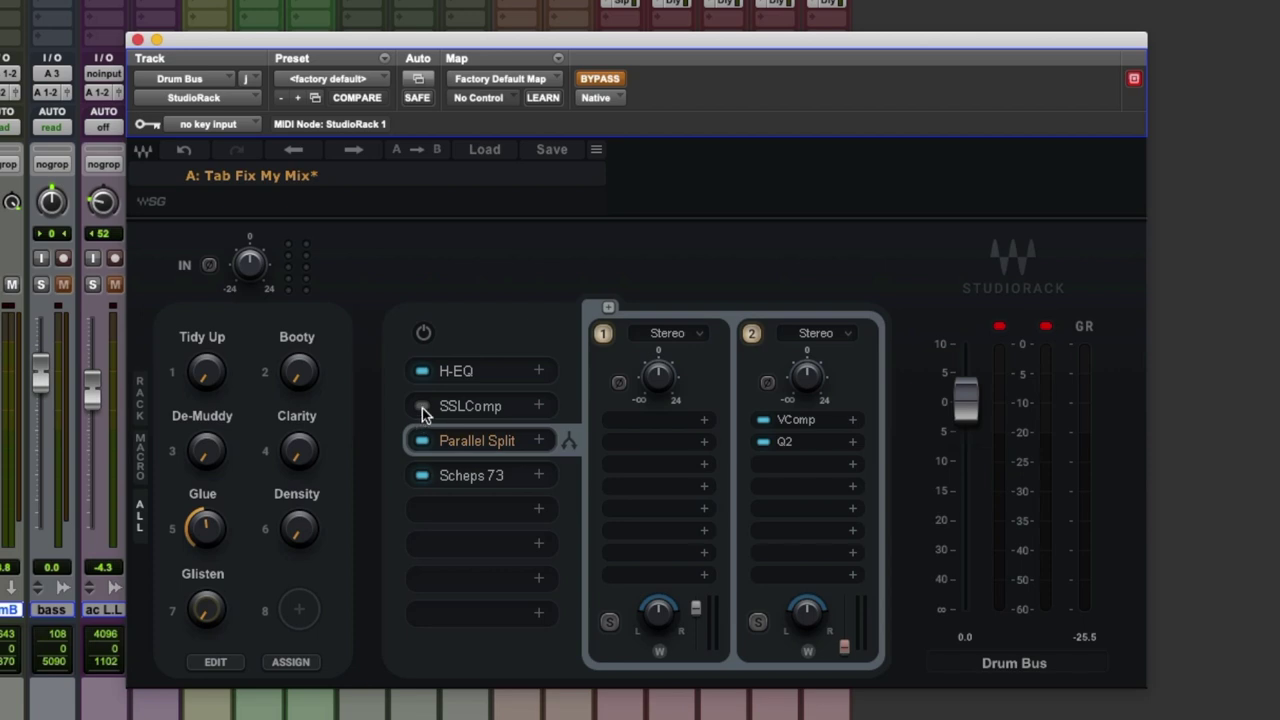
# Open SSLComp to examine its make-up gain with Glue at minimum, and toggle the rack's bypass off and on
pyautogui.click(468, 406)
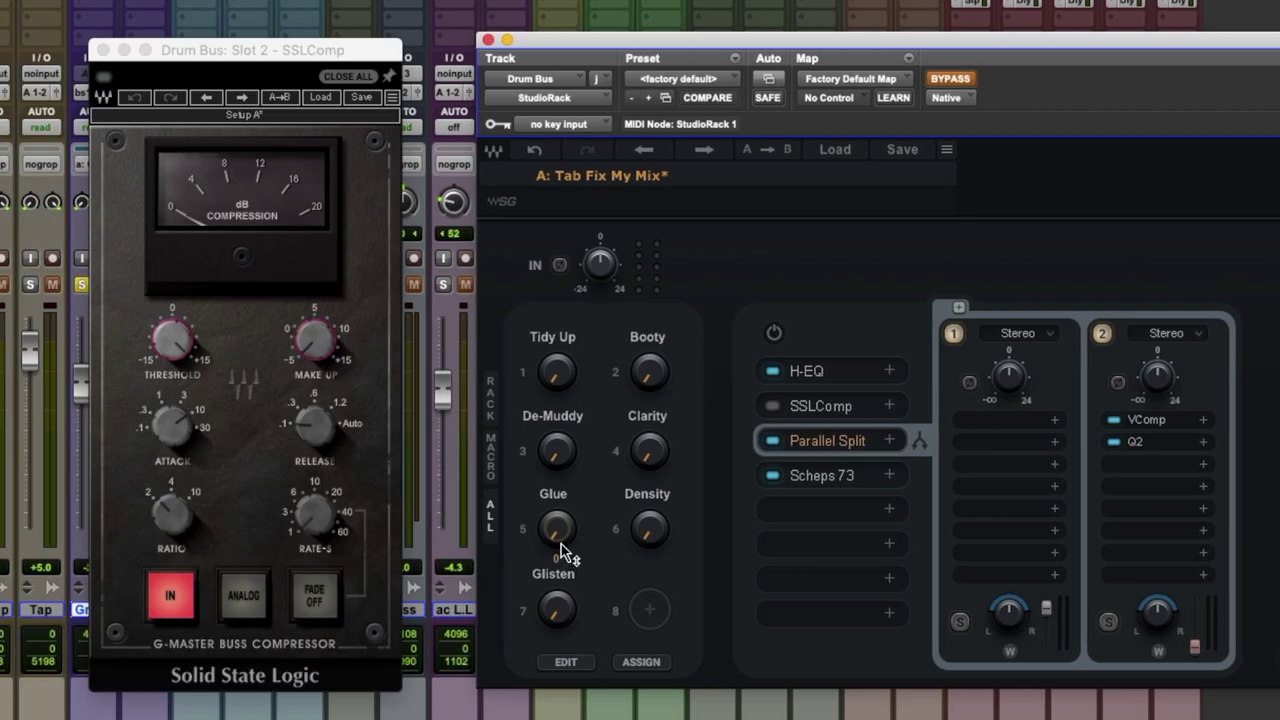
pyautogui.moveTo(299, 362)
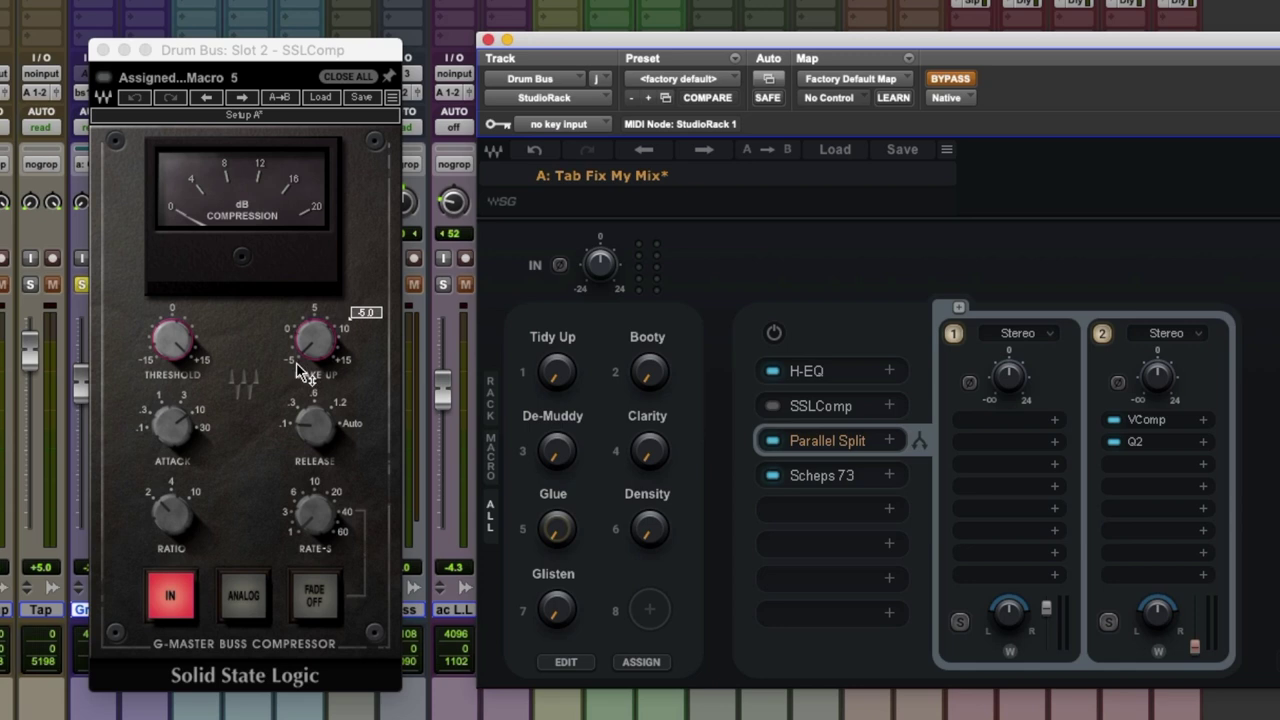
pyautogui.click(951, 79)
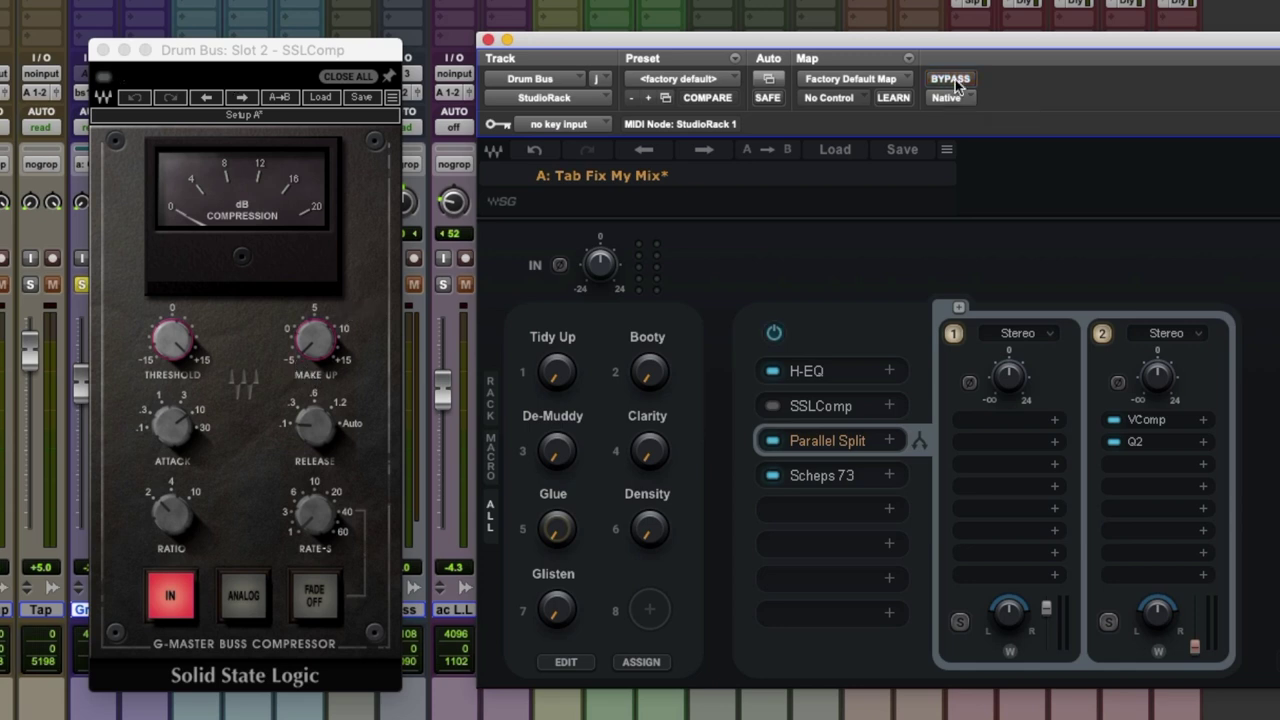
pyautogui.click(952, 80)
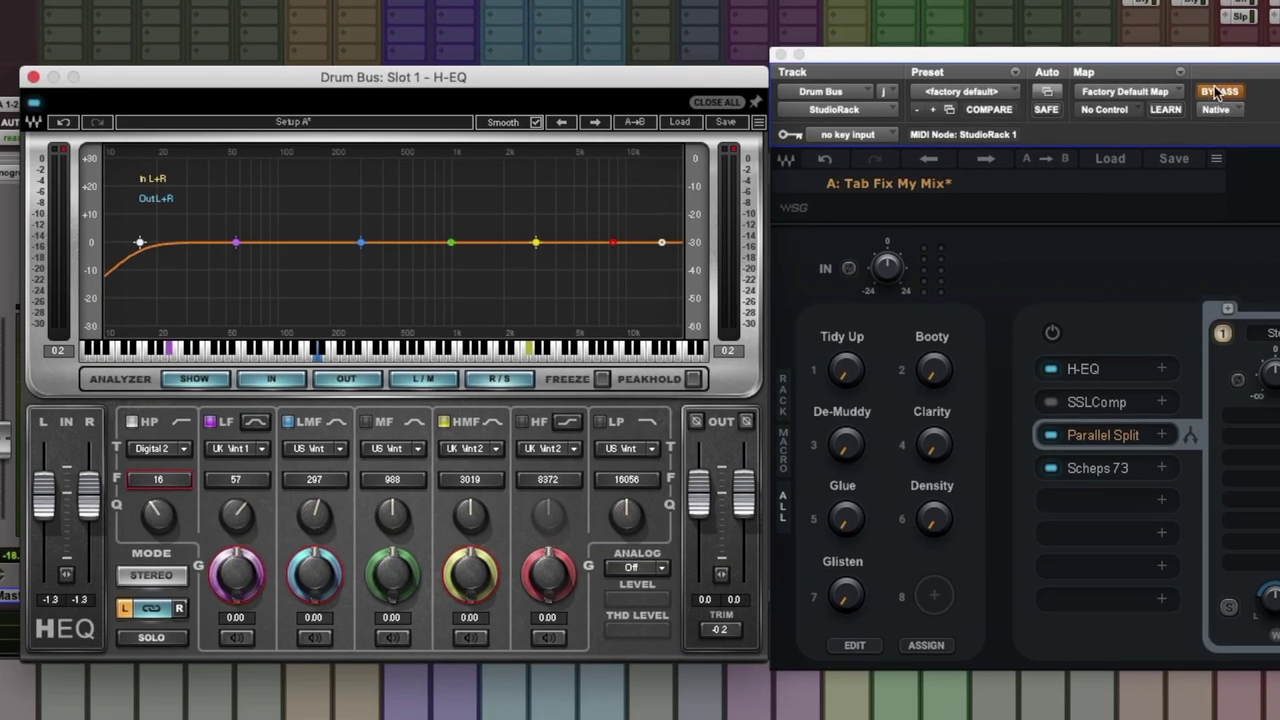
# Take the rack out of bypass and, during playback, set Tidy Up to 24 Hz and De-Muddy to -5.10
pyautogui.click(1218, 91)
pyautogui.press('space')
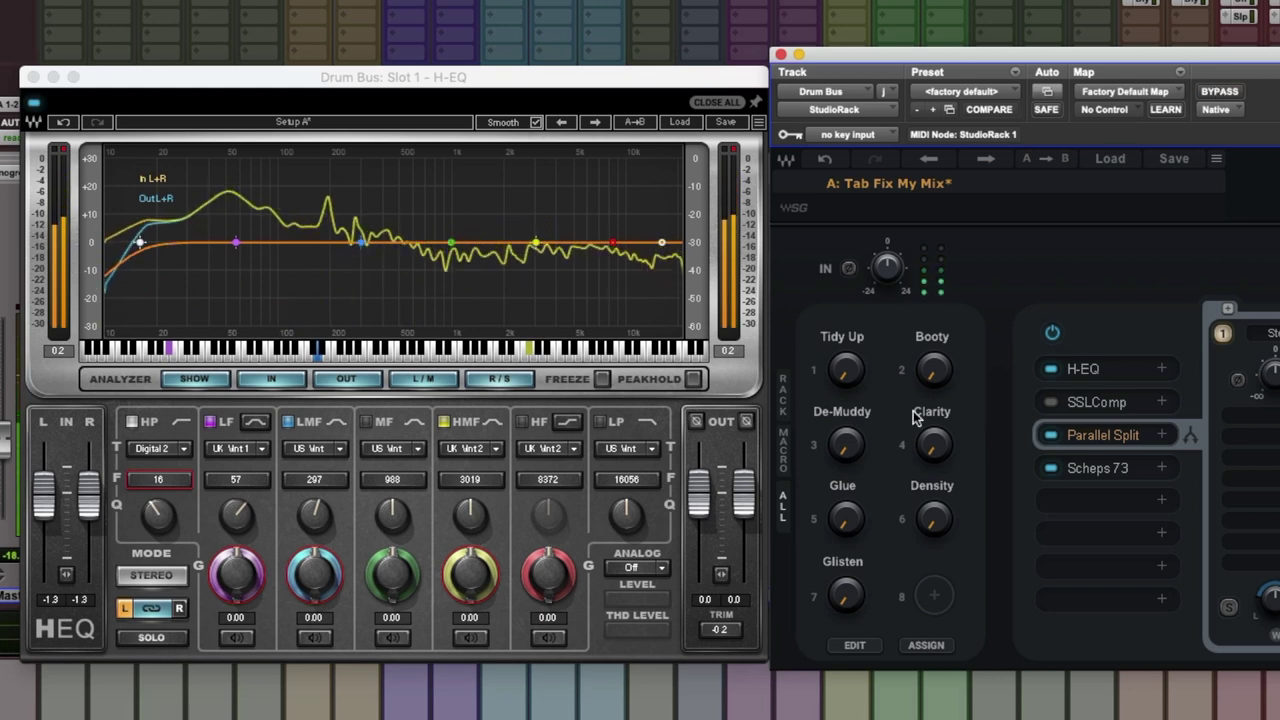
pyautogui.moveTo(845, 370); pyautogui.dragTo(846, 355)
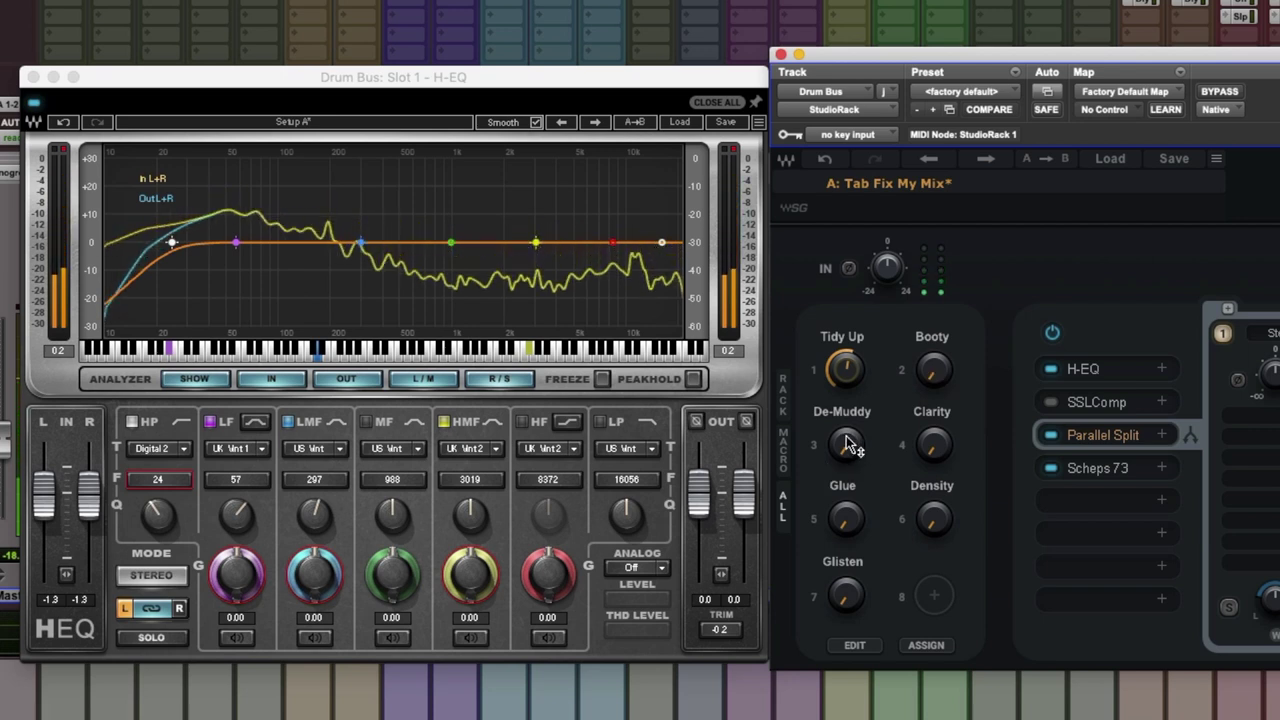
pyautogui.moveTo(845, 444); pyautogui.dragTo(845, 476)
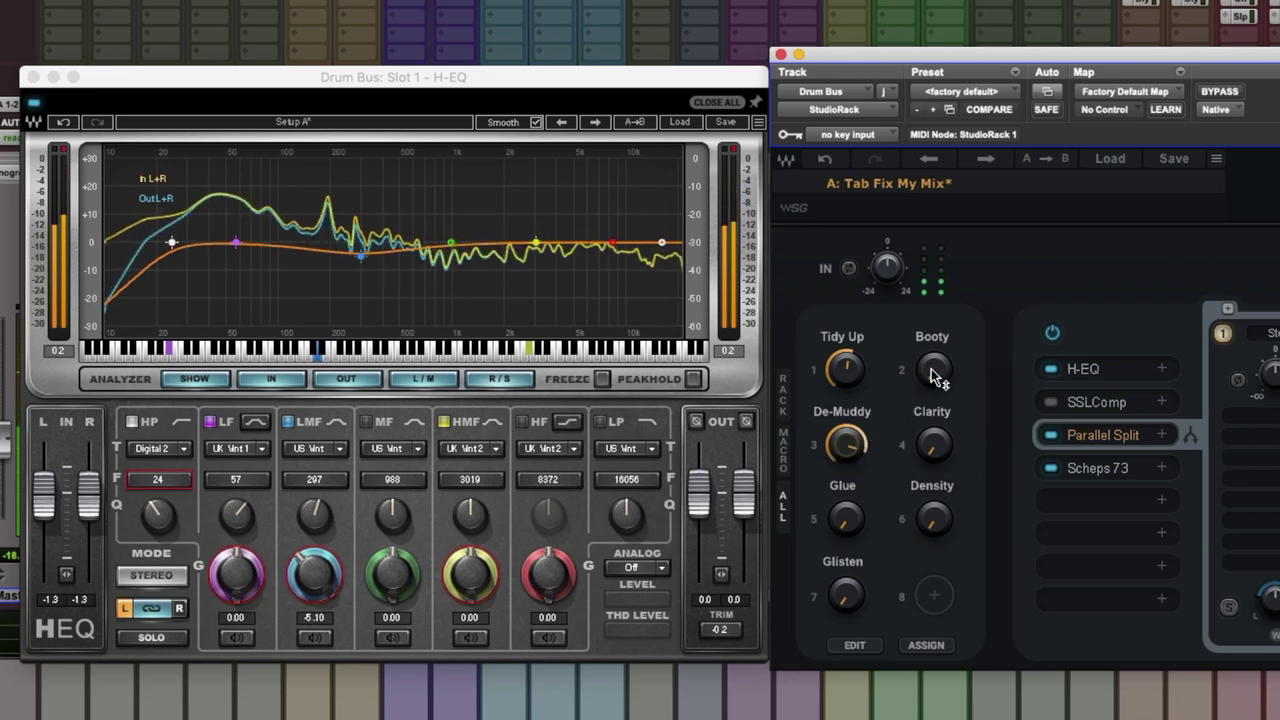
# Raise the Booty macro to 3.85 and the Clarity macro to 4.95
pyautogui.moveTo(932, 372)
pyautogui.moveTo(932, 374); pyautogui.dragTo(932, 341)
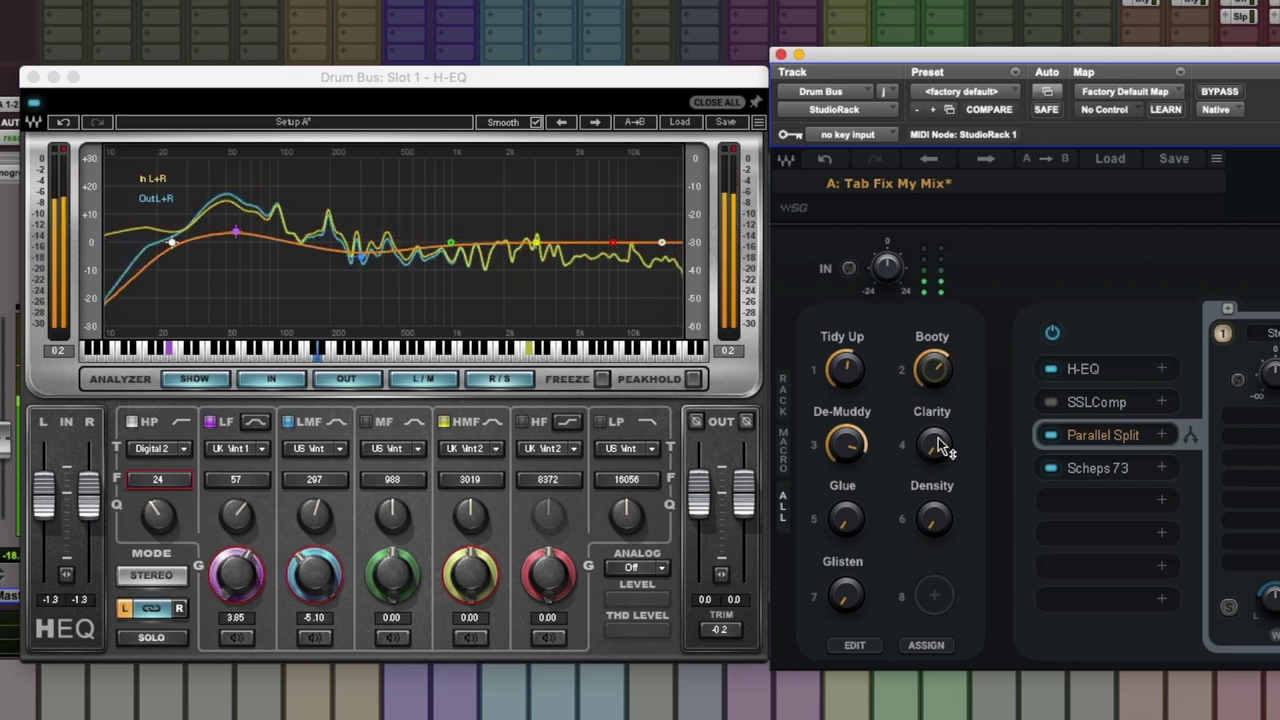
pyautogui.moveTo(938, 439); pyautogui.dragTo(932, 418)
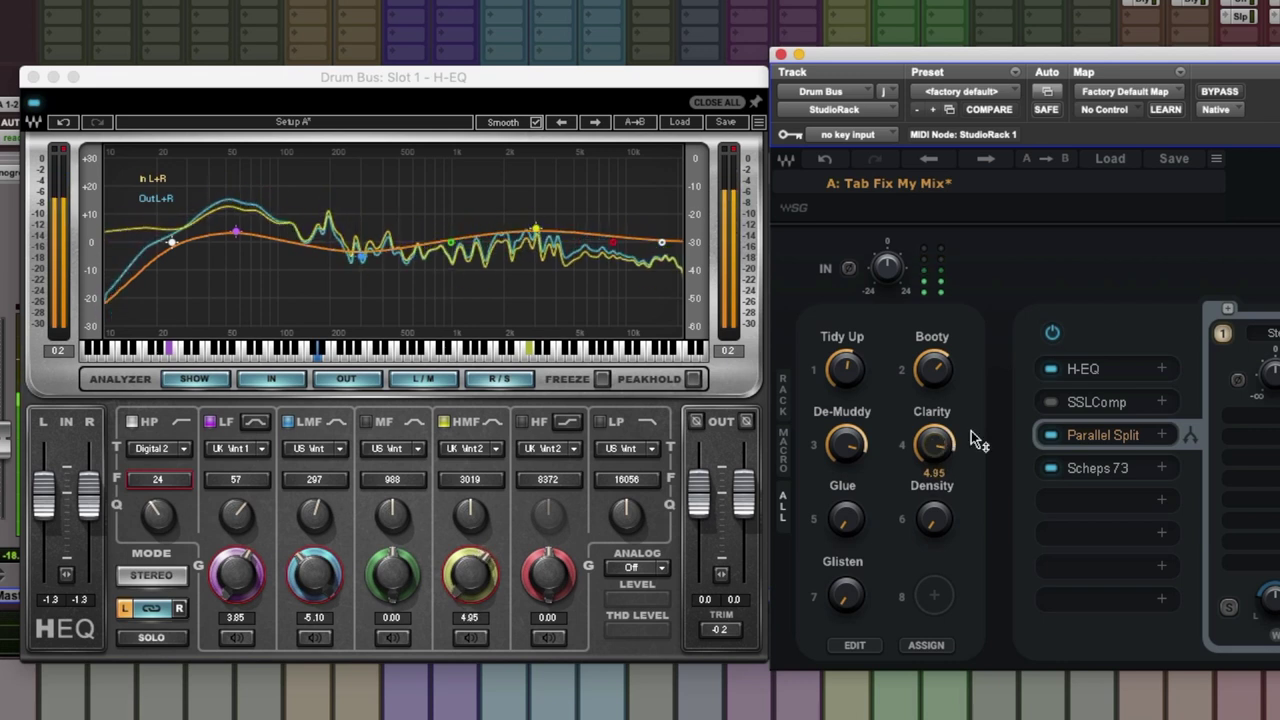
# Fine-tune Booty to 4.05 and Clarity to 5.40 while comparing against H-EQ switched off, and stop playback
pyautogui.click(1052, 370)
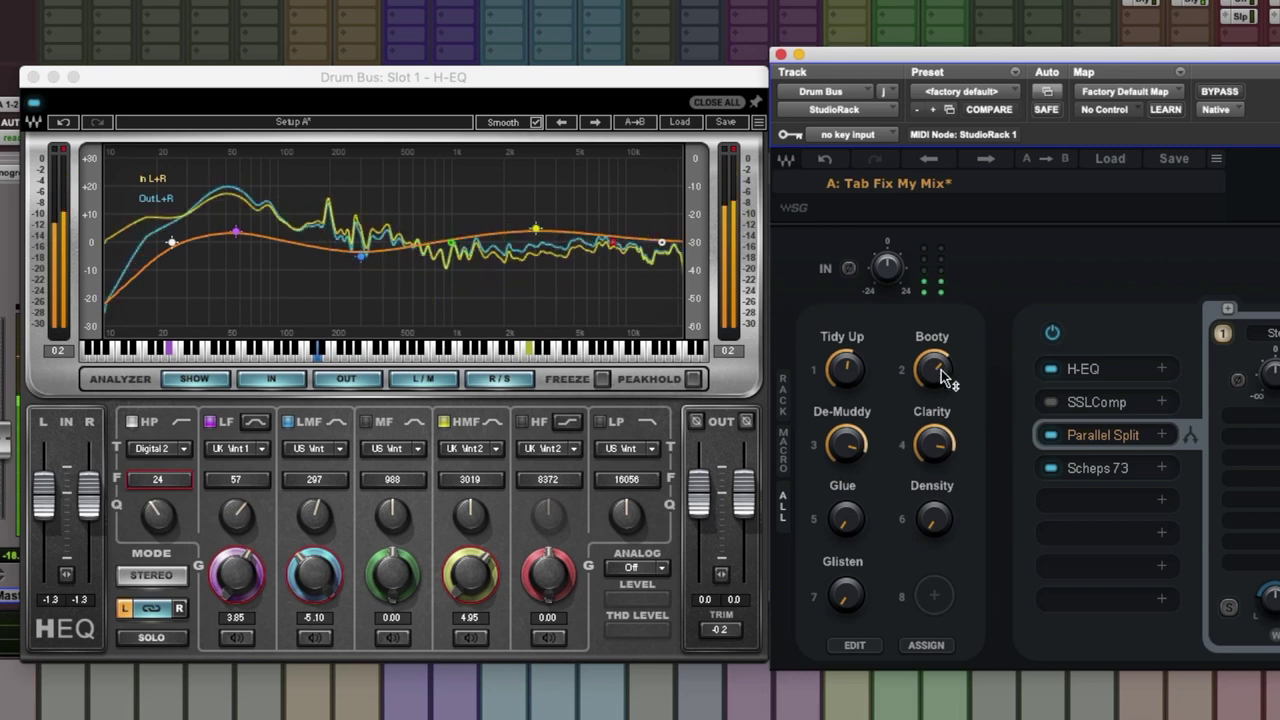
pyautogui.moveTo(937, 443); pyautogui.dragTo(937, 438)
pyautogui.moveTo(938, 370); pyautogui.dragTo(950, 368)
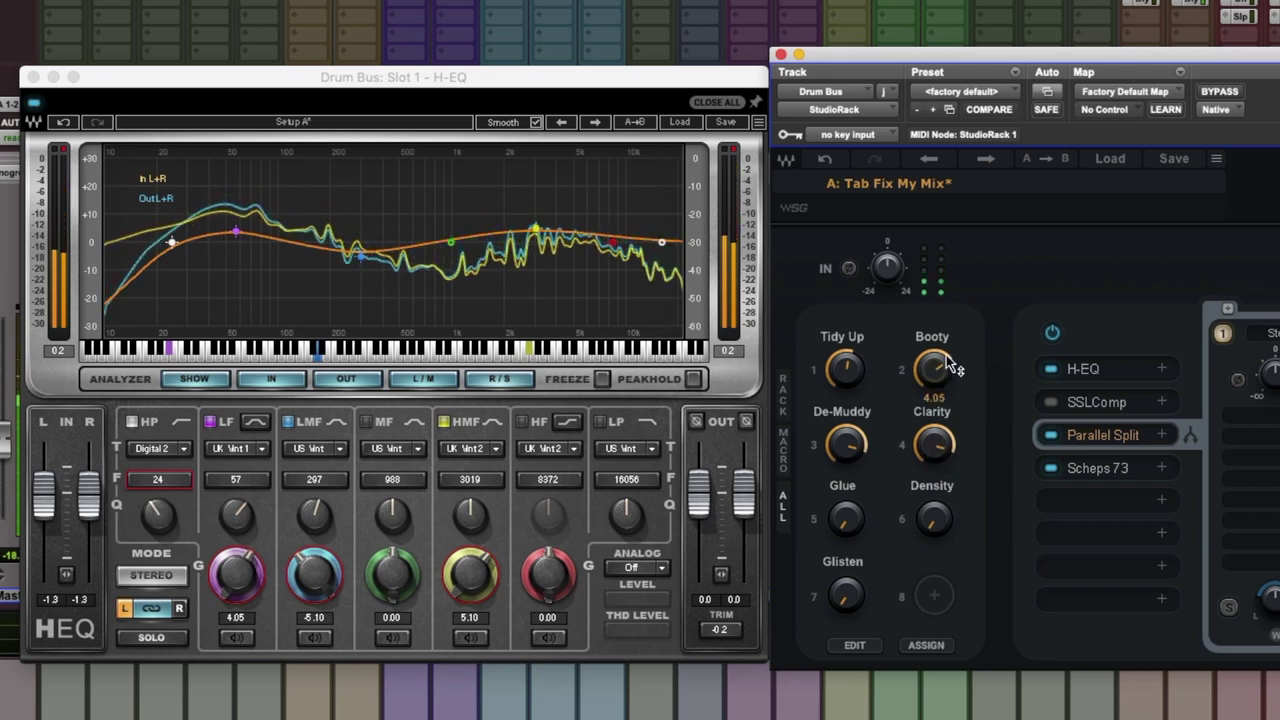
pyautogui.click(1048, 369)
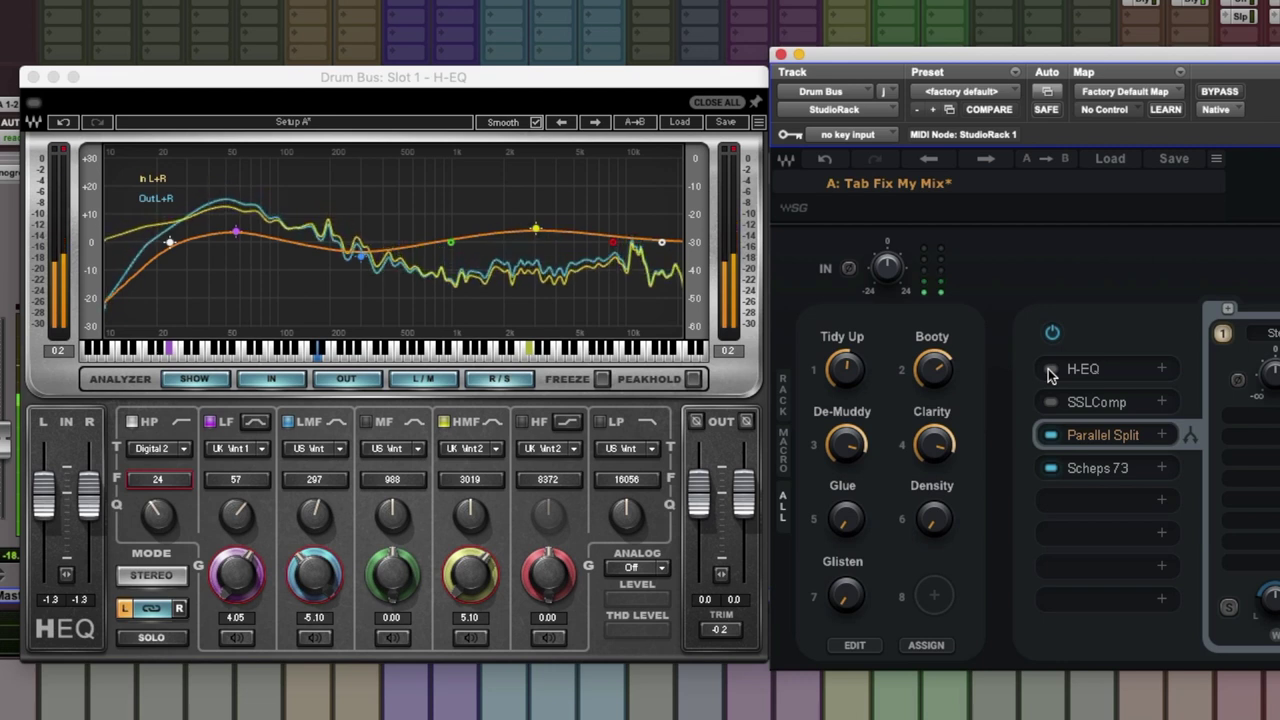
pyautogui.click(1048, 369)
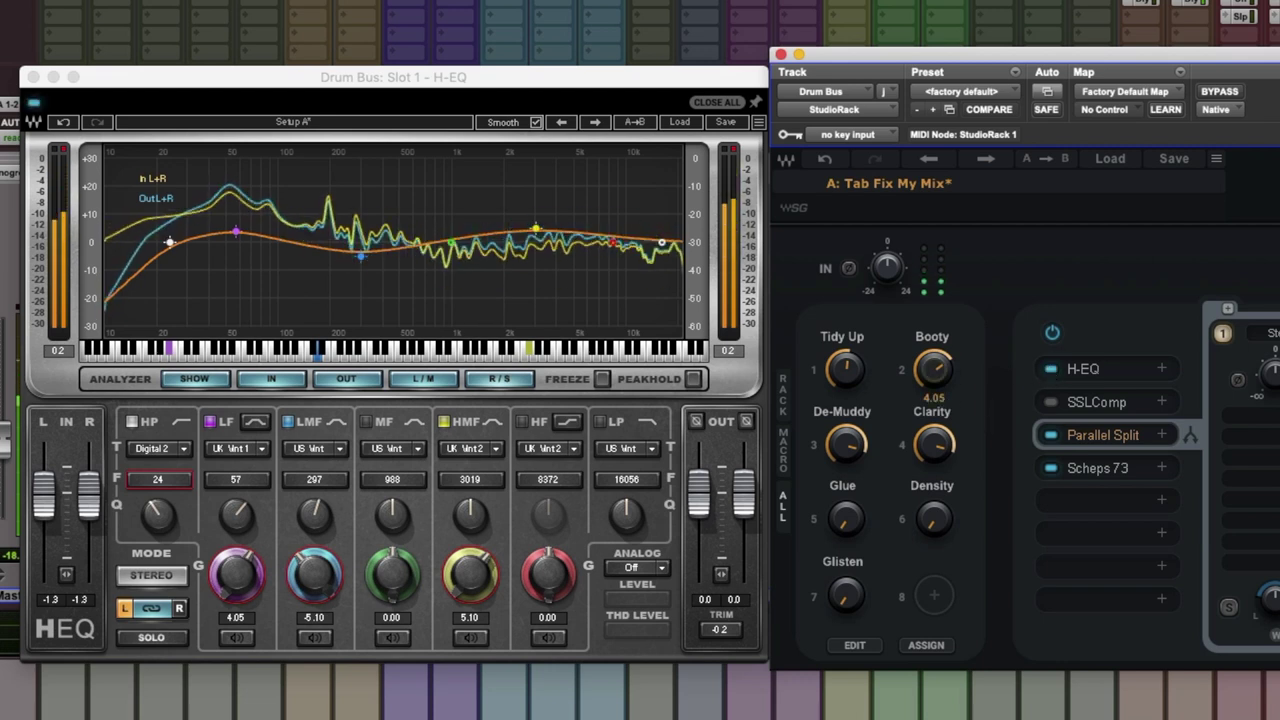
pyautogui.moveTo(937, 441); pyautogui.dragTo(936, 434)
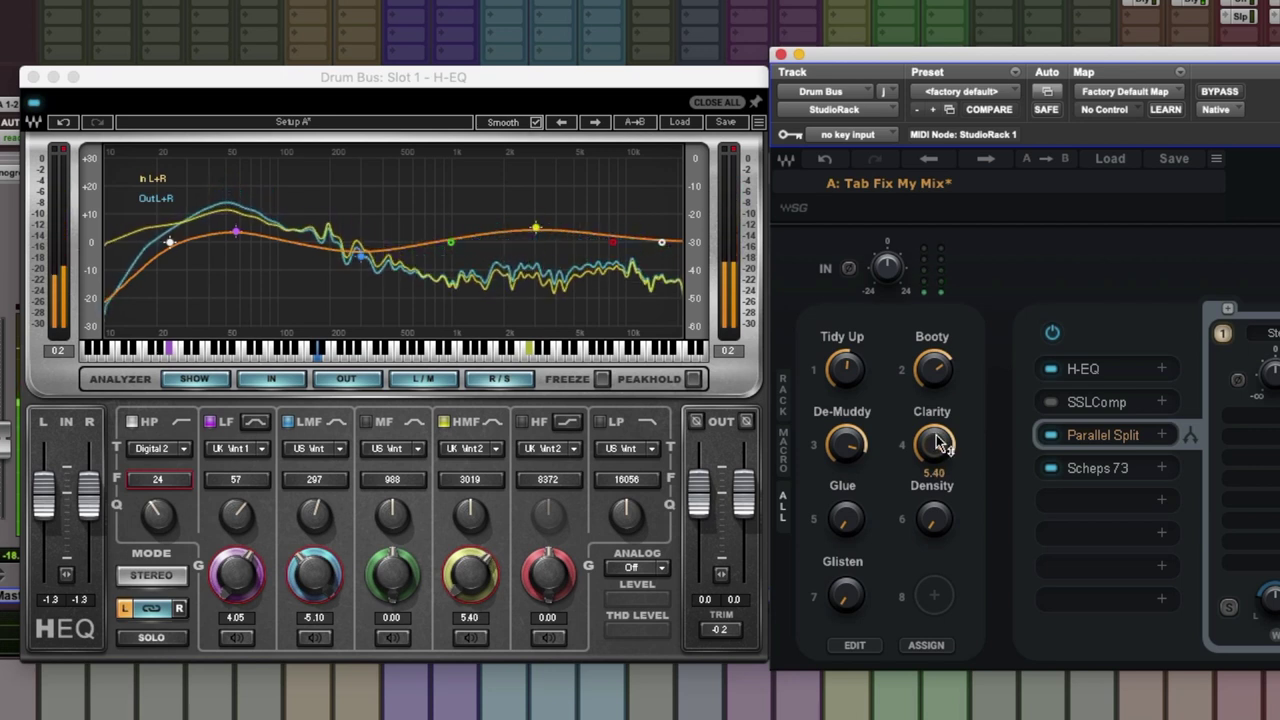
pyautogui.press('space')
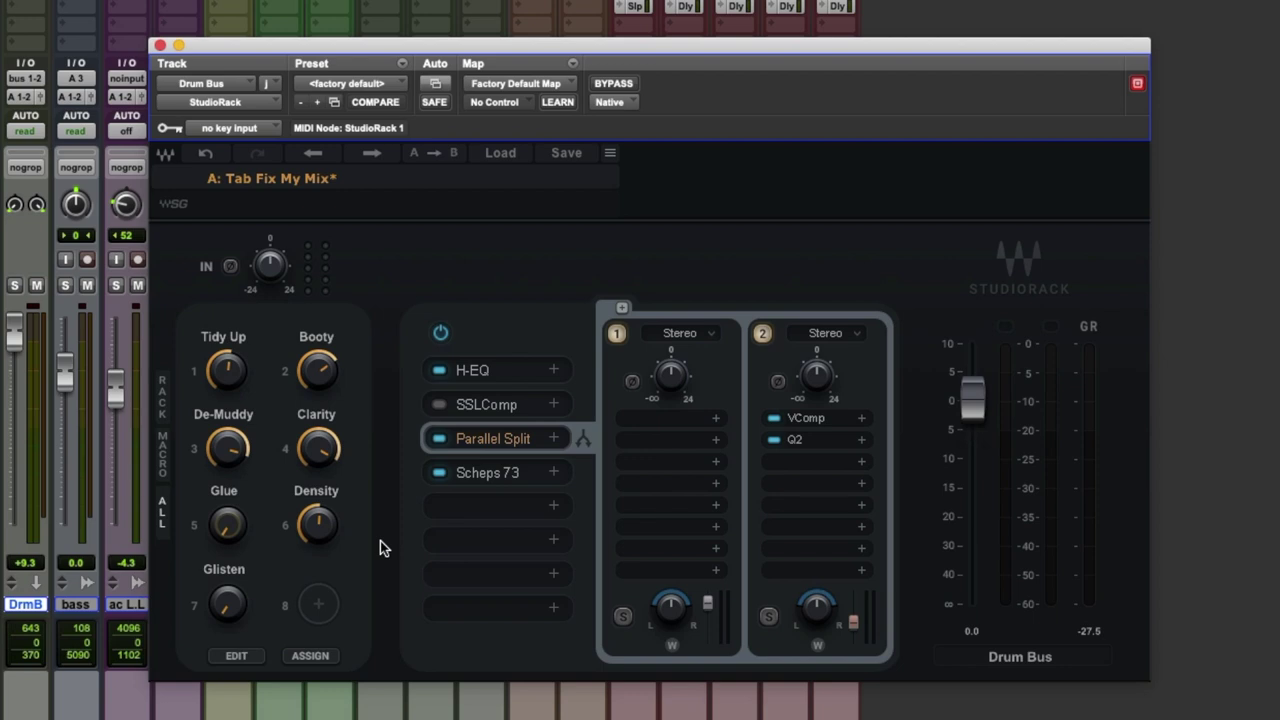
# Set the Density macro to about -10.7 to blend in the compressed chain, comparing with parallel chain 2 switched off
pyautogui.moveTo(317, 524); pyautogui.dragTo(317, 580)
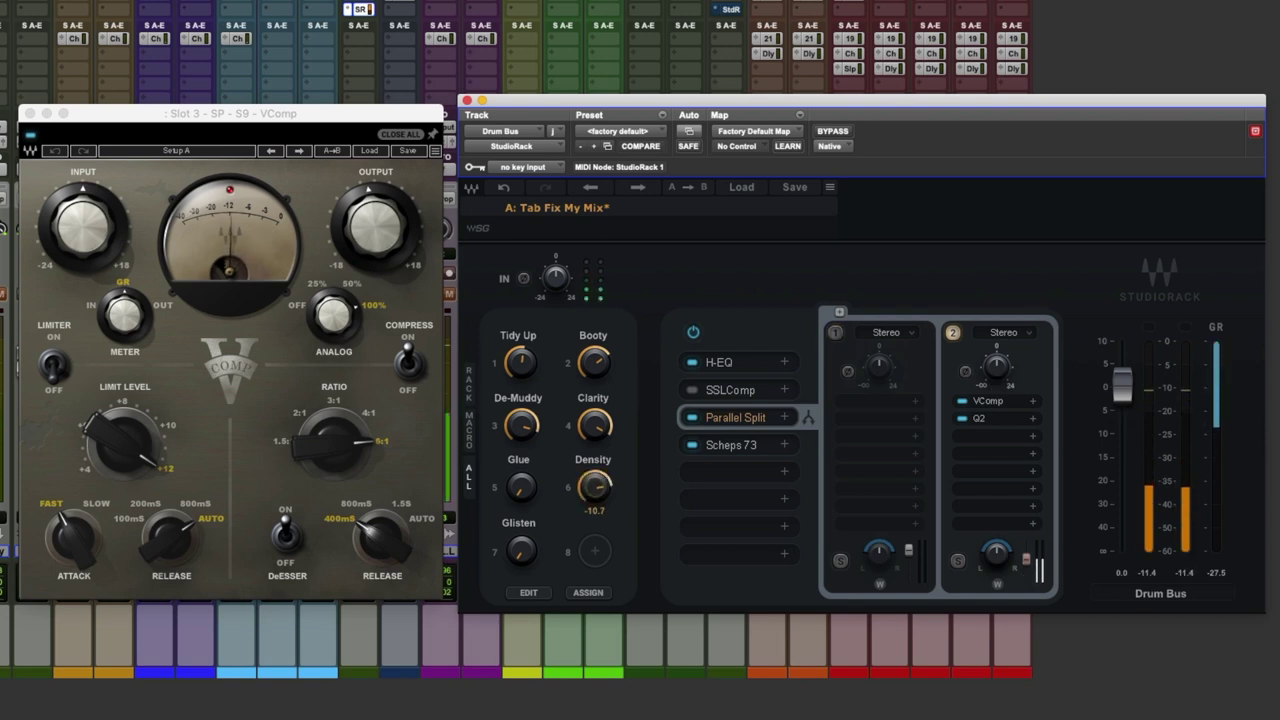
pyautogui.moveTo(594, 487); pyautogui.dragTo(594, 483)
pyautogui.press('space')
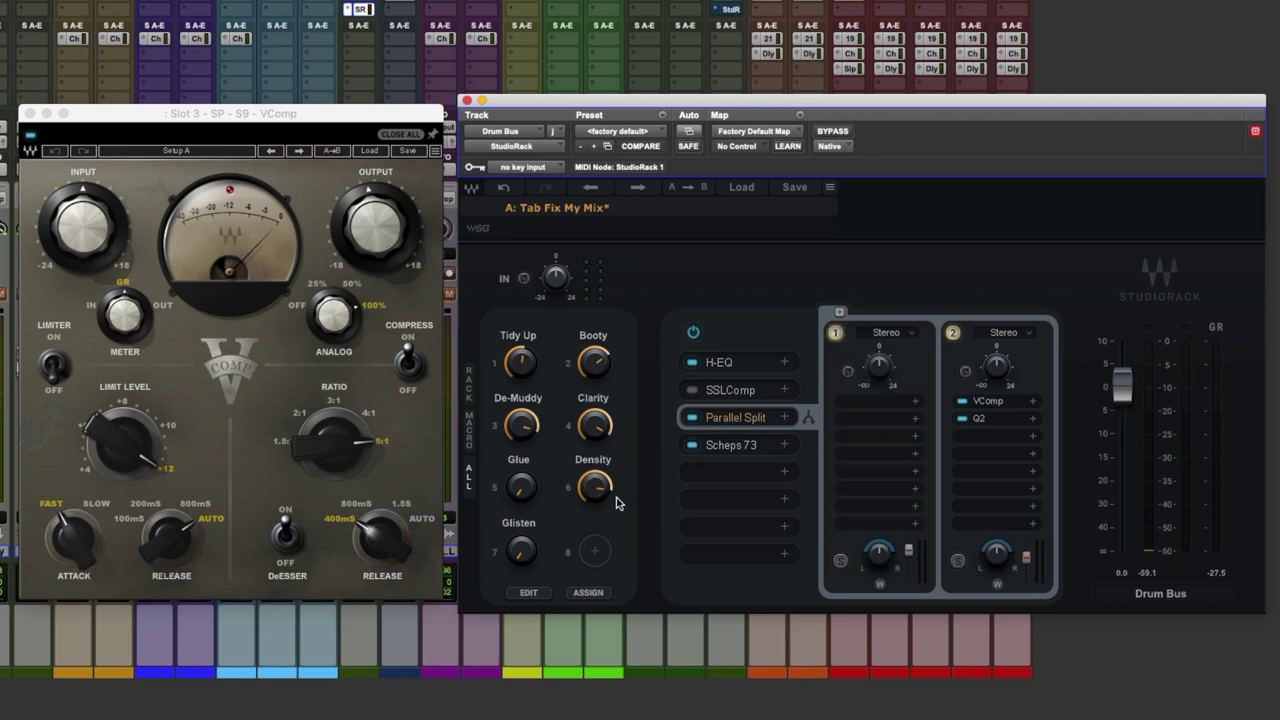
pyautogui.press('space')
pyautogui.moveTo(592, 486); pyautogui.dragTo(594, 483)
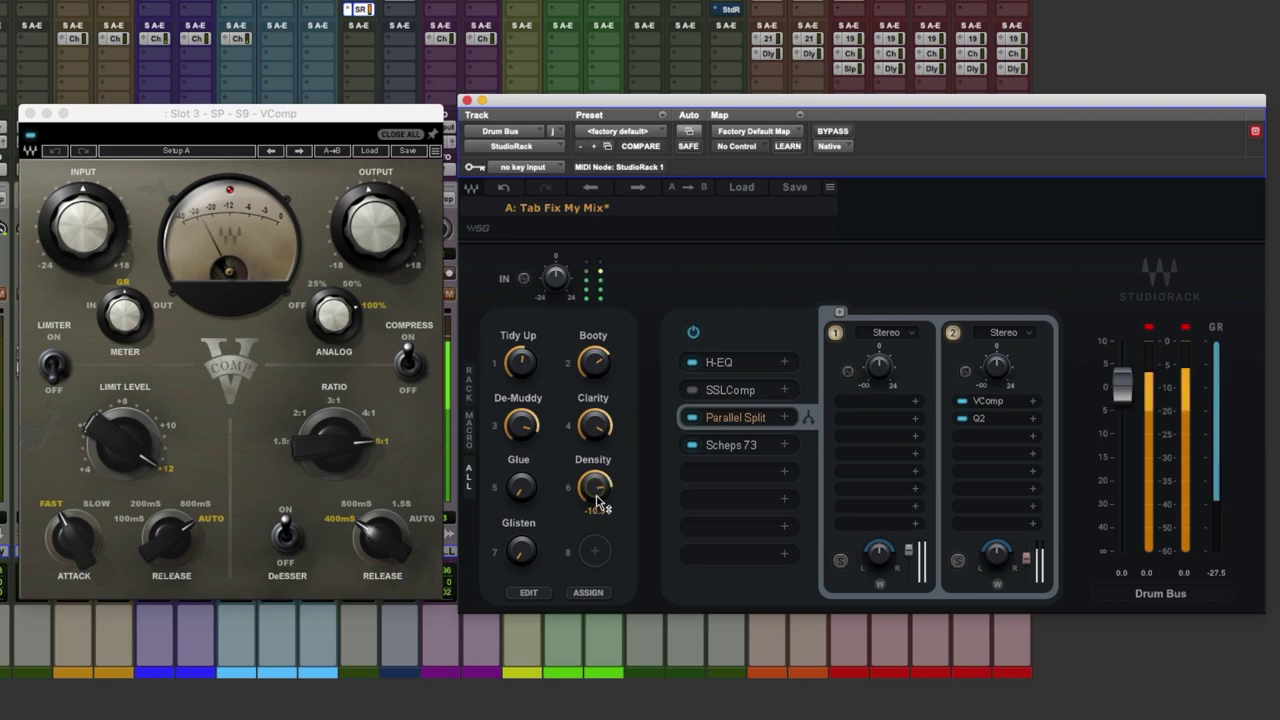
pyautogui.click(952, 334)
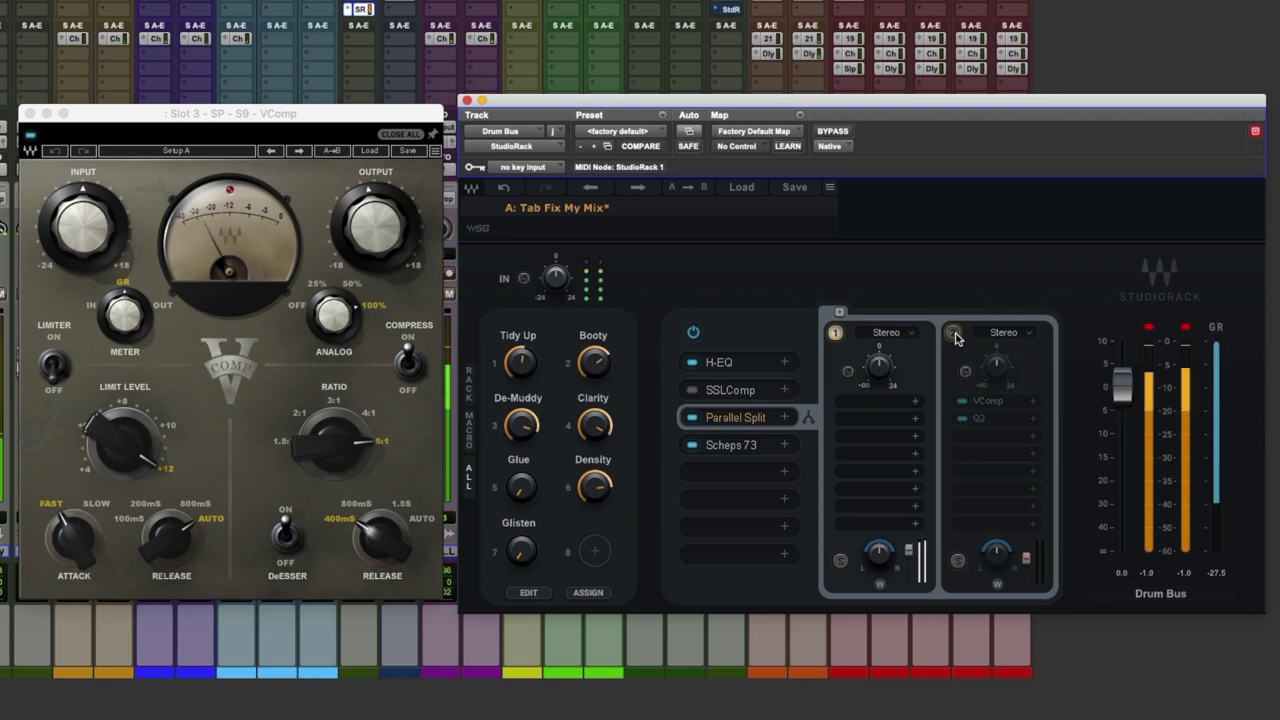
pyautogui.click(954, 334)
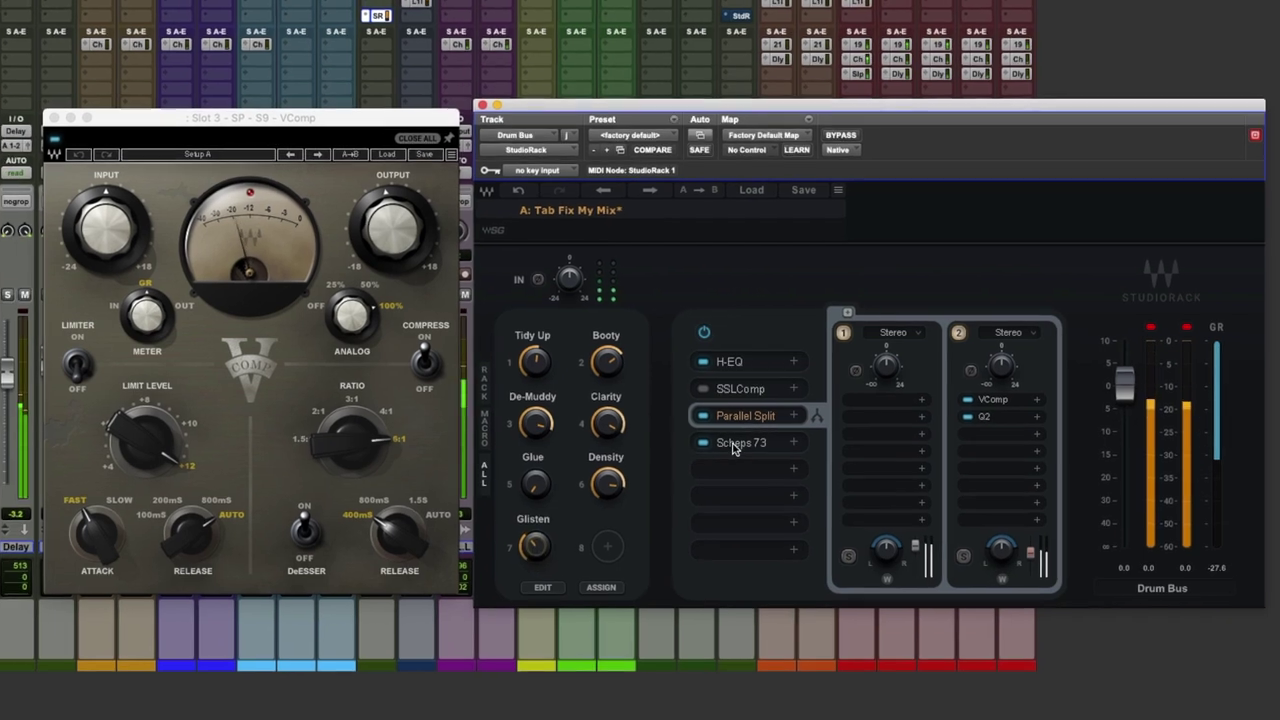
# Open Scheps 73 in slot 4 to examine the high-shelf EQ driven by the Glisten macro
pyautogui.click(725, 445)
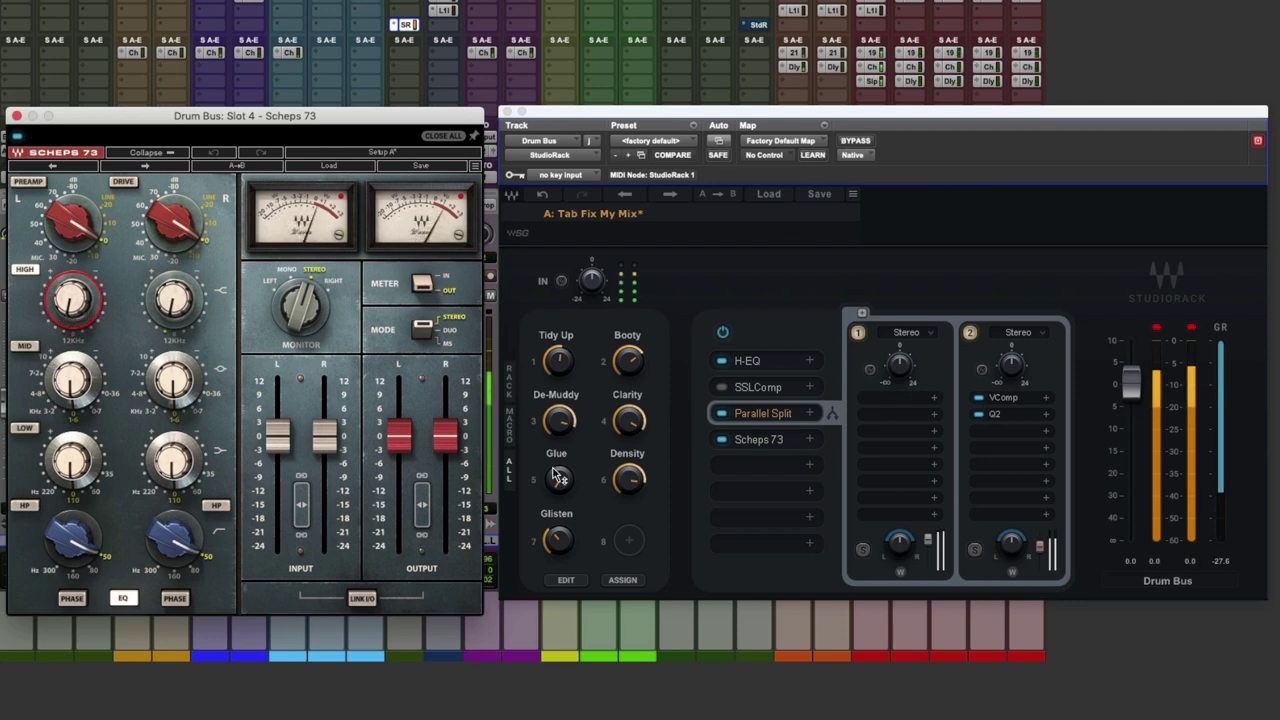
pyautogui.click(730, 110)
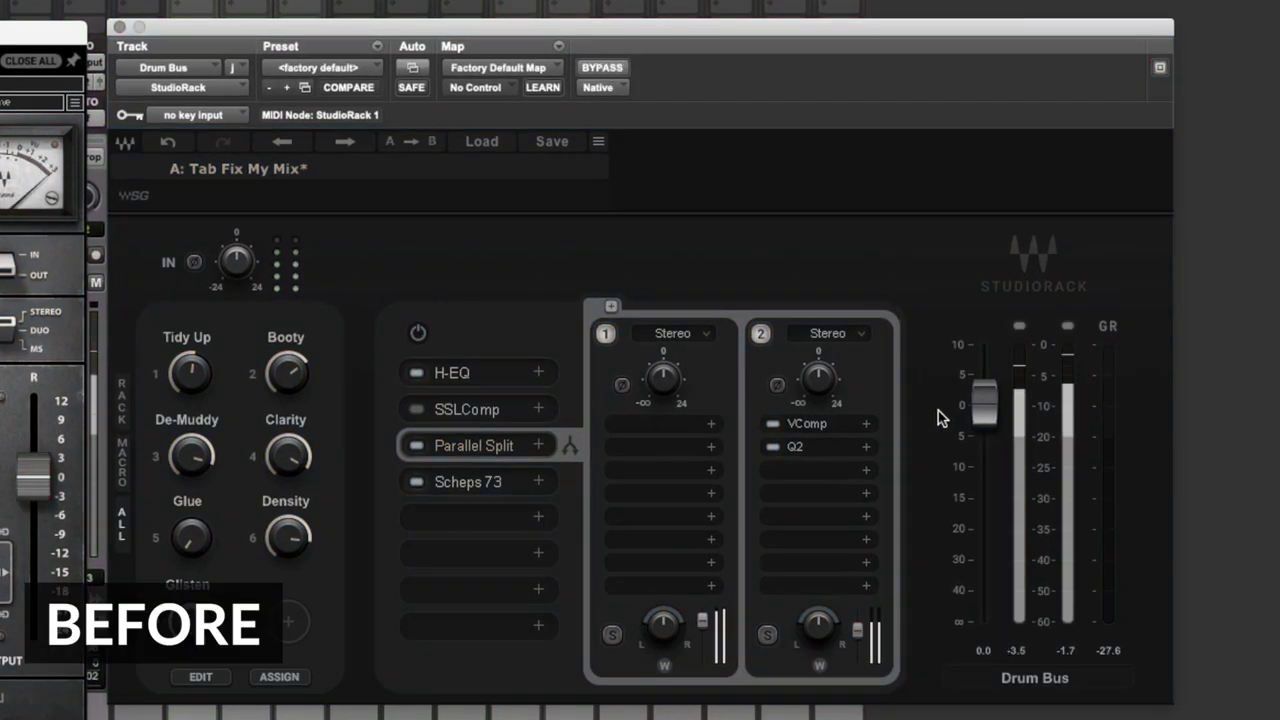
# Lower the rack's output fader to about -1.8 dB, switching bypass to match the processed level to the unprocessed one
pyautogui.moveTo(985, 403); pyautogui.dragTo(985, 412)
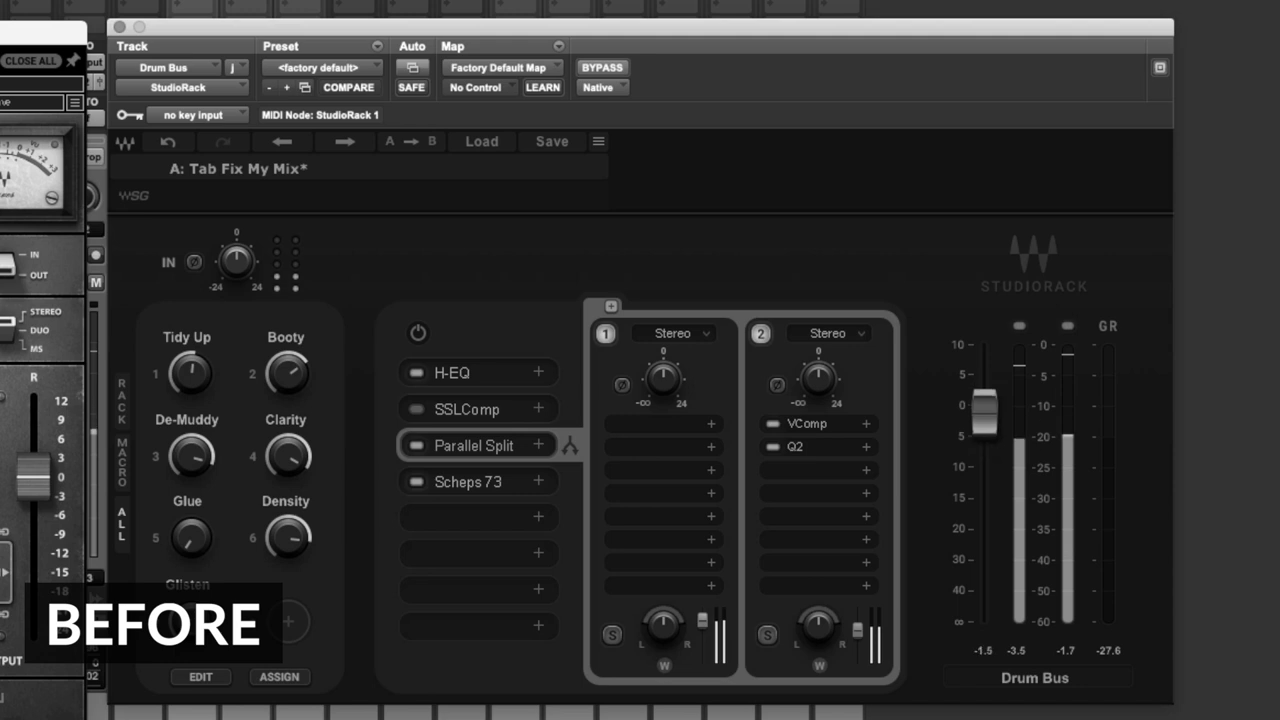
pyautogui.click(607, 72)
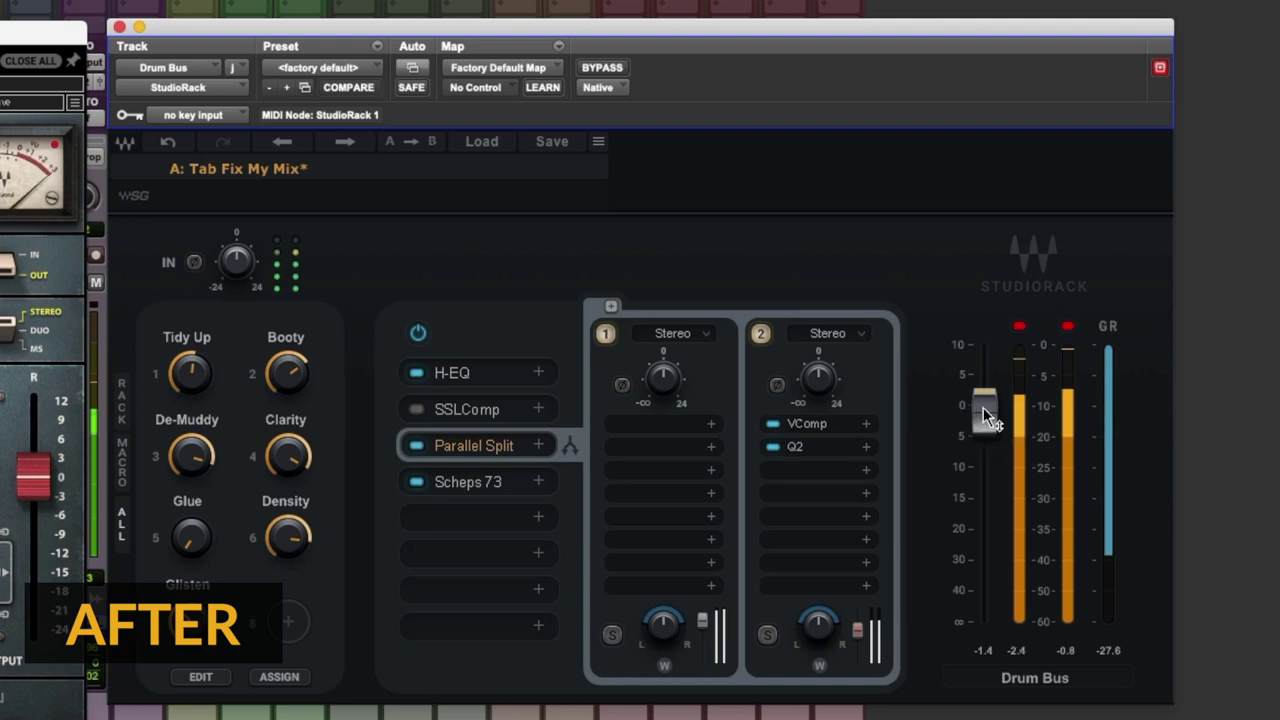
pyautogui.moveTo(978, 397); pyautogui.dragTo(978, 403)
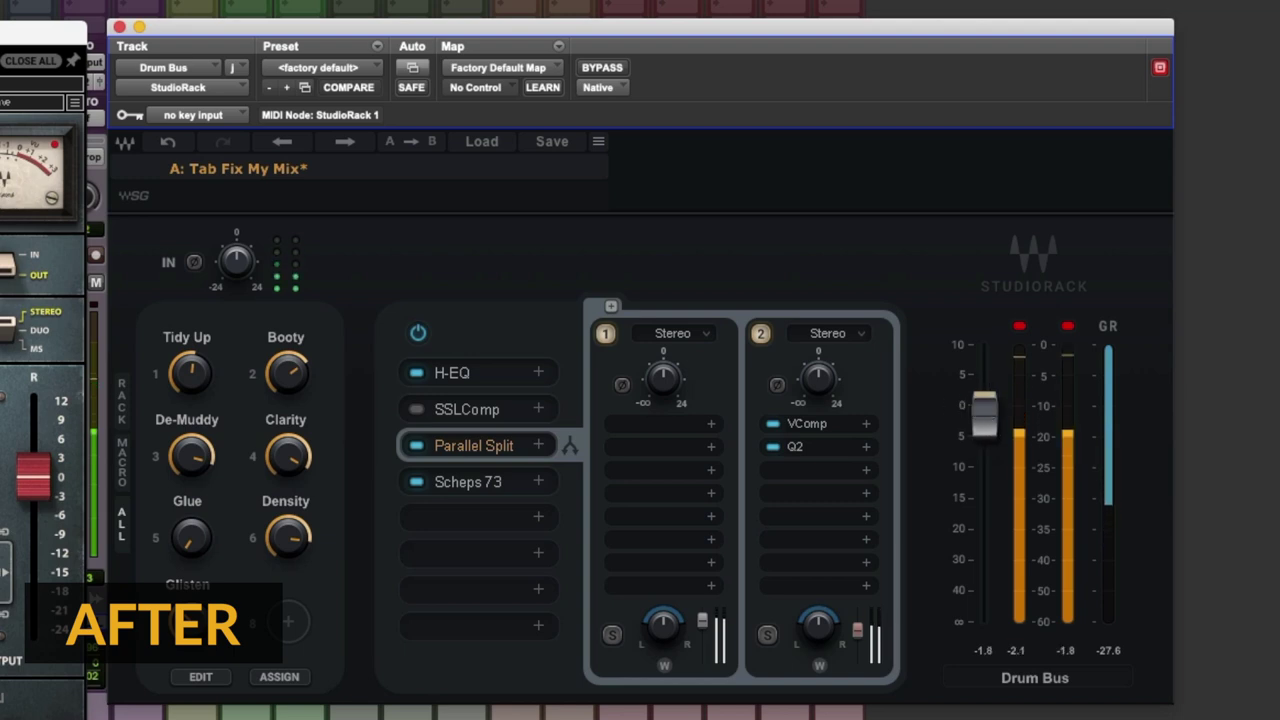
# Compare the drum bus before and after processing by repeatedly toggling the rack's bypass
pyautogui.click(603, 68)
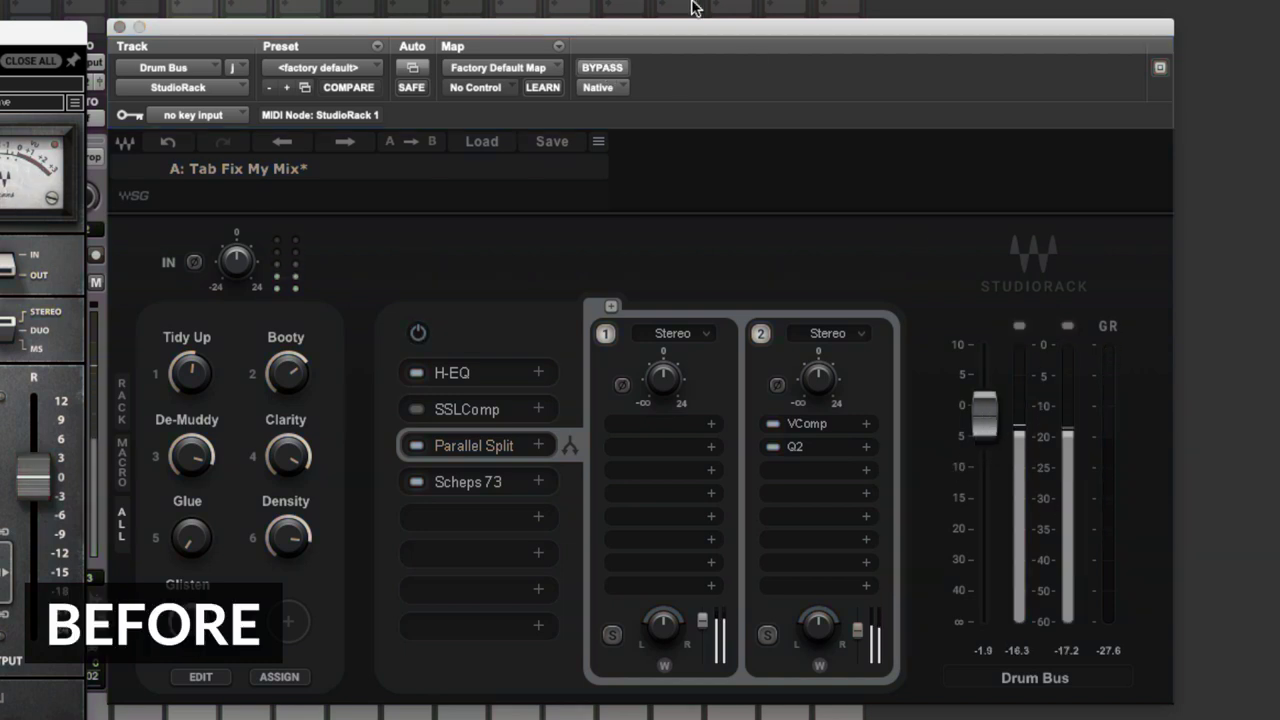
pyautogui.click(610, 70)
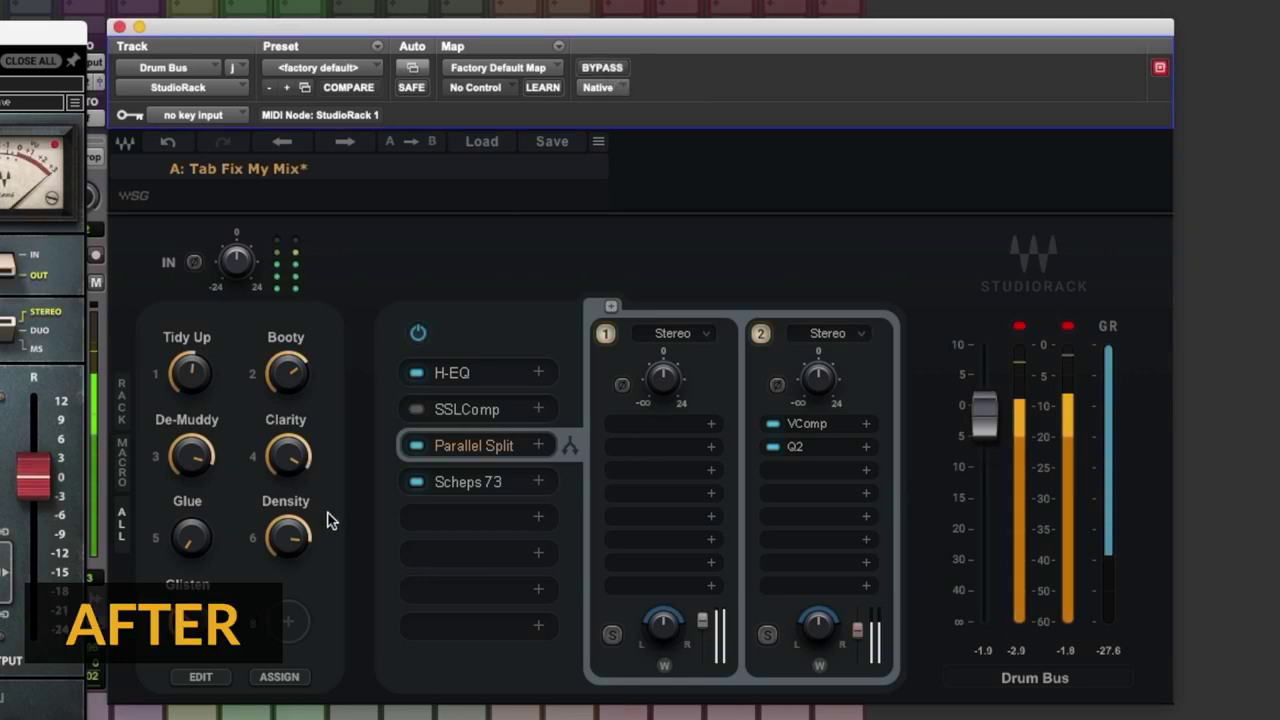
pyautogui.click(604, 68)
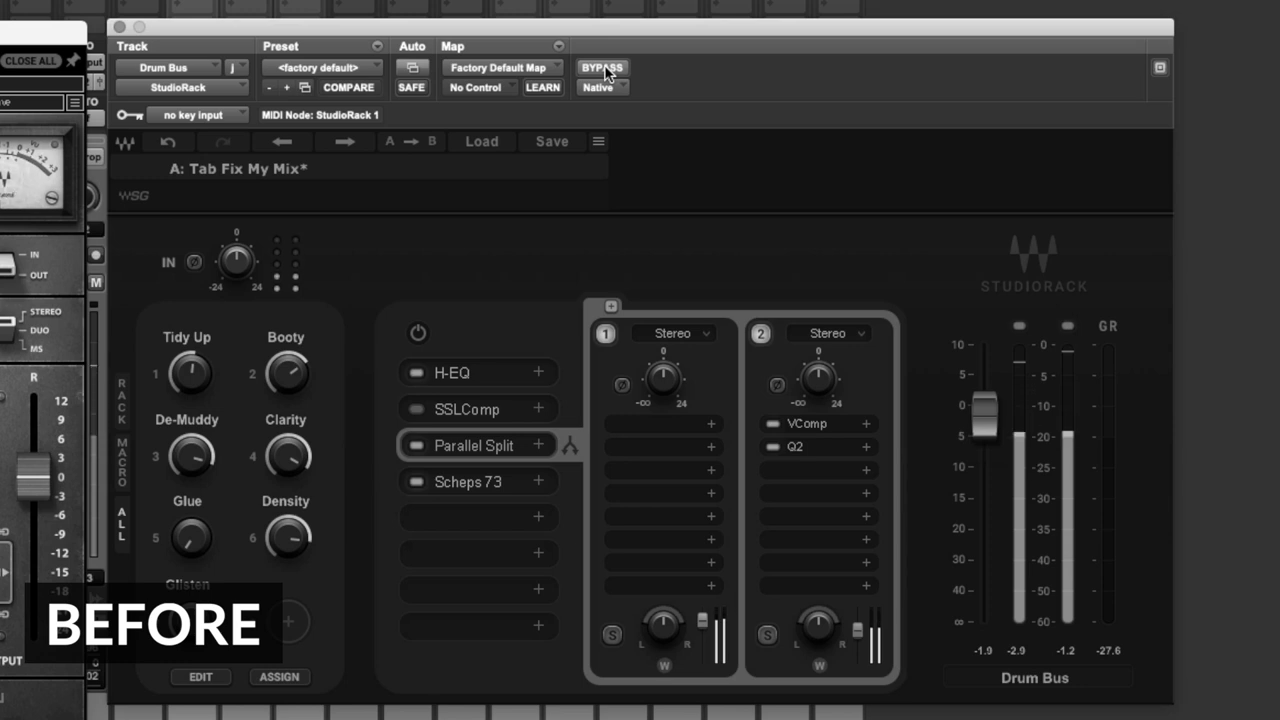
pyautogui.click(604, 68)
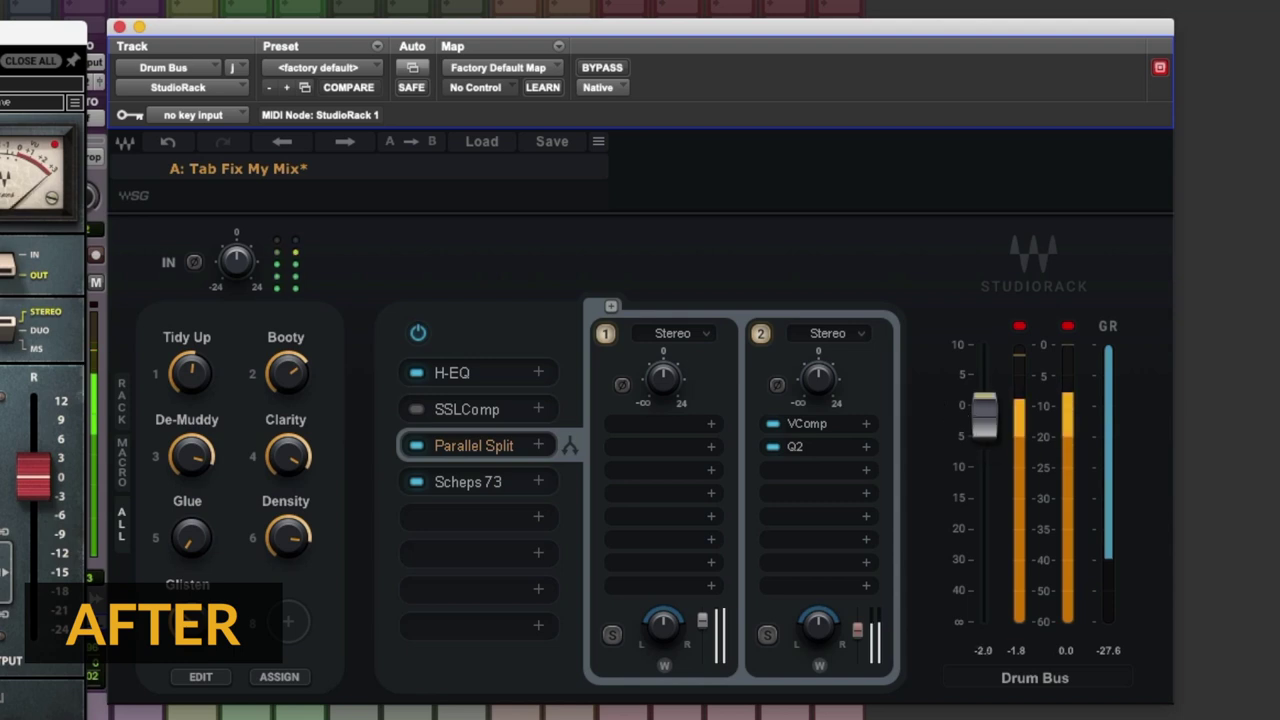
pyautogui.click(604, 68)
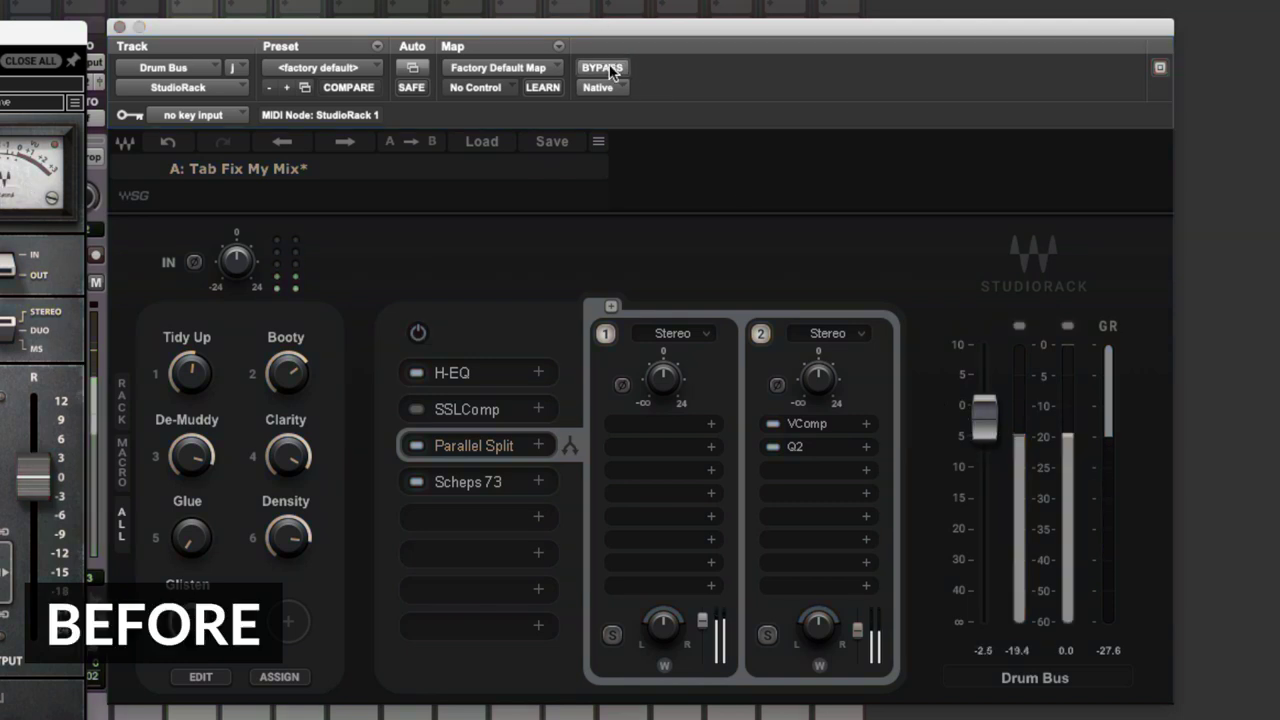